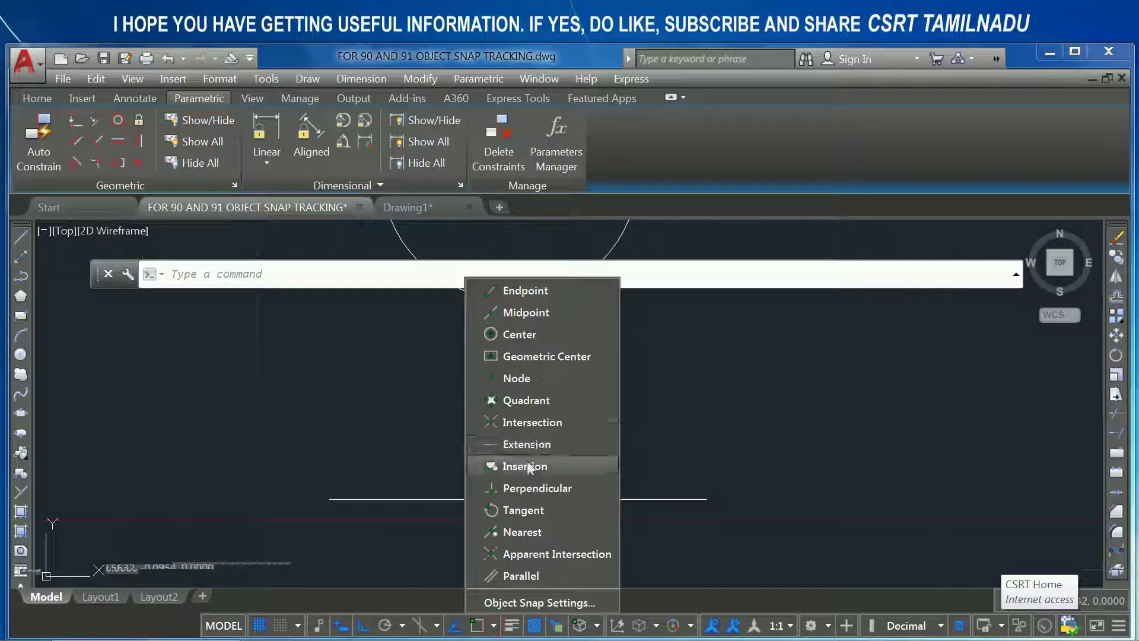
- Enable the Extension object snap and try tracking a line's start point along the extension of the large arc
left_click(534, 444)
scroll(606, 490, "down", 5)
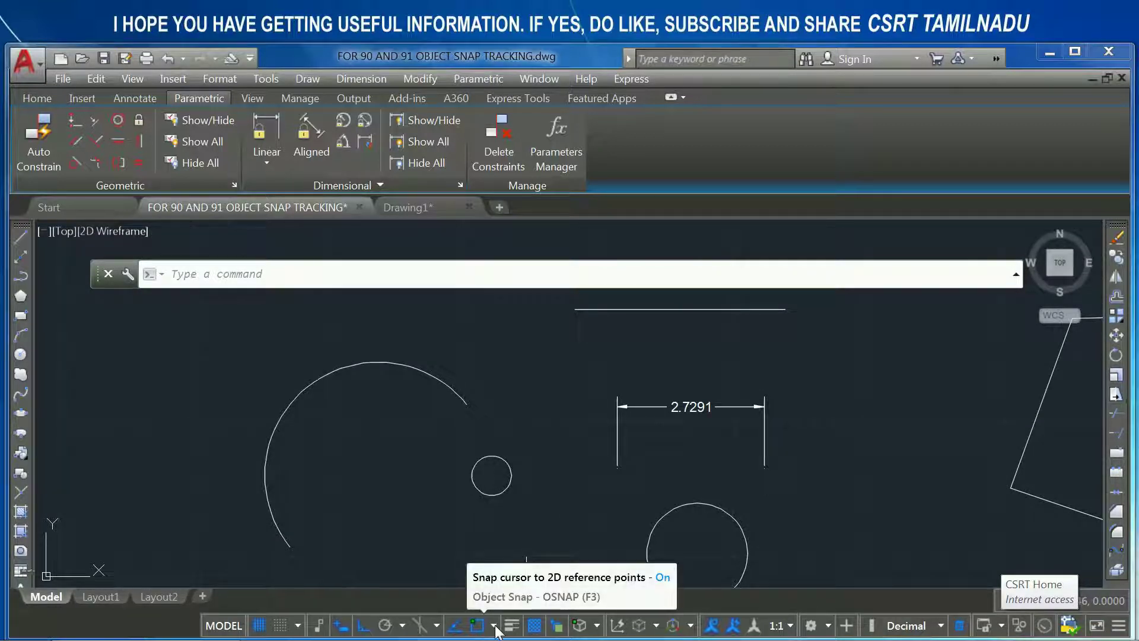
left_click(452, 395)
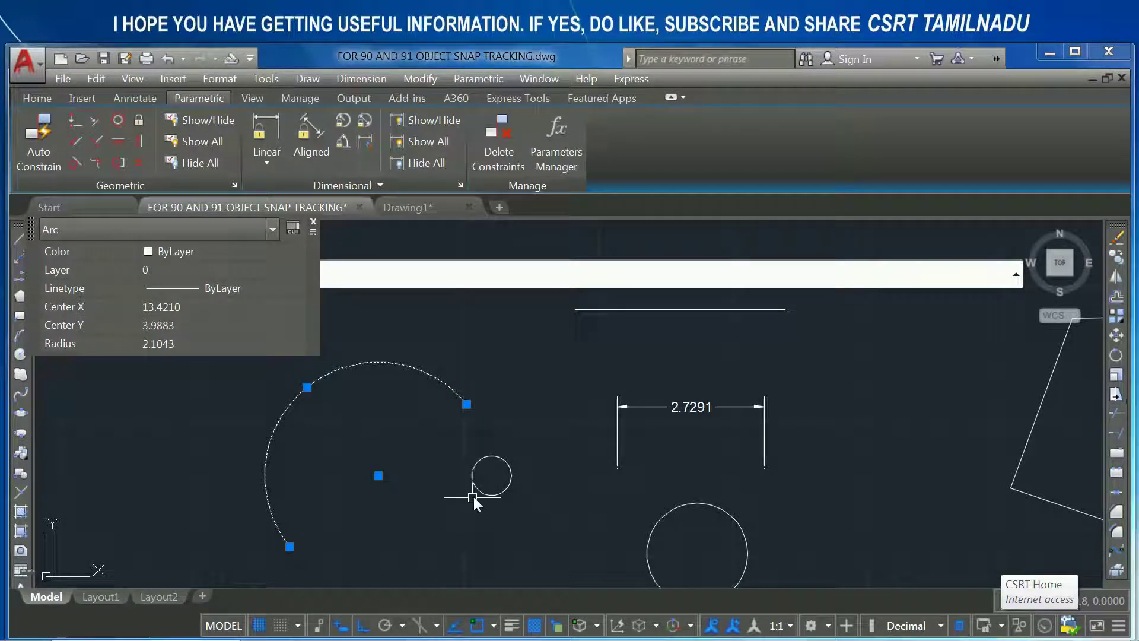
type("L")
key("Return")
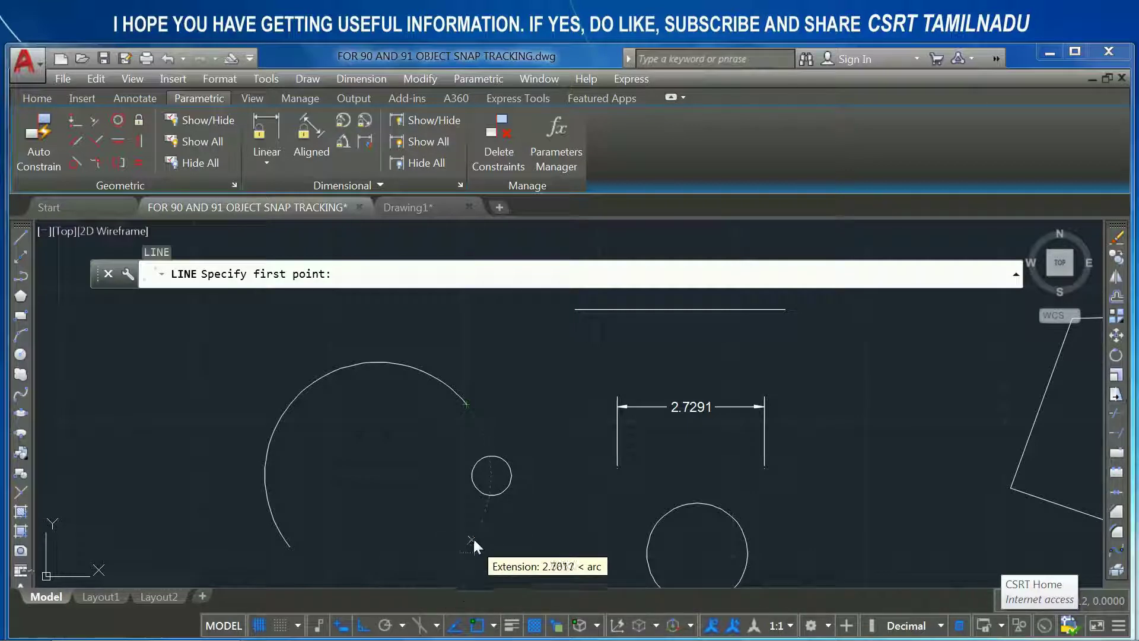
key("Escape")
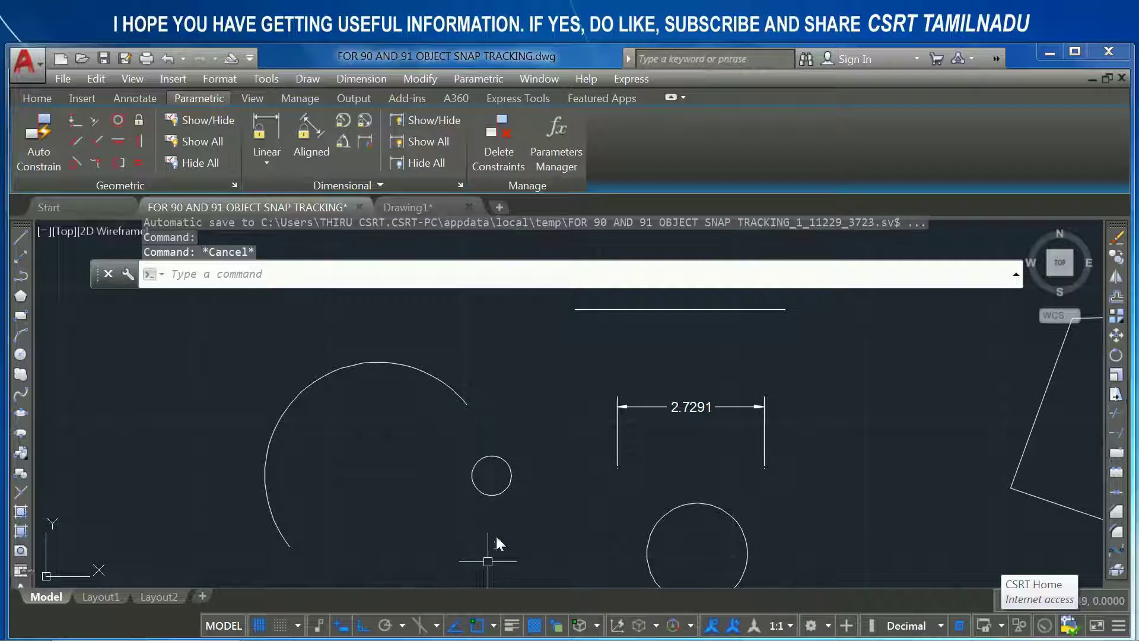
- Turn off the Extension object snap and test a line's start point near the large arc's upper end without it
left_click(494, 625)
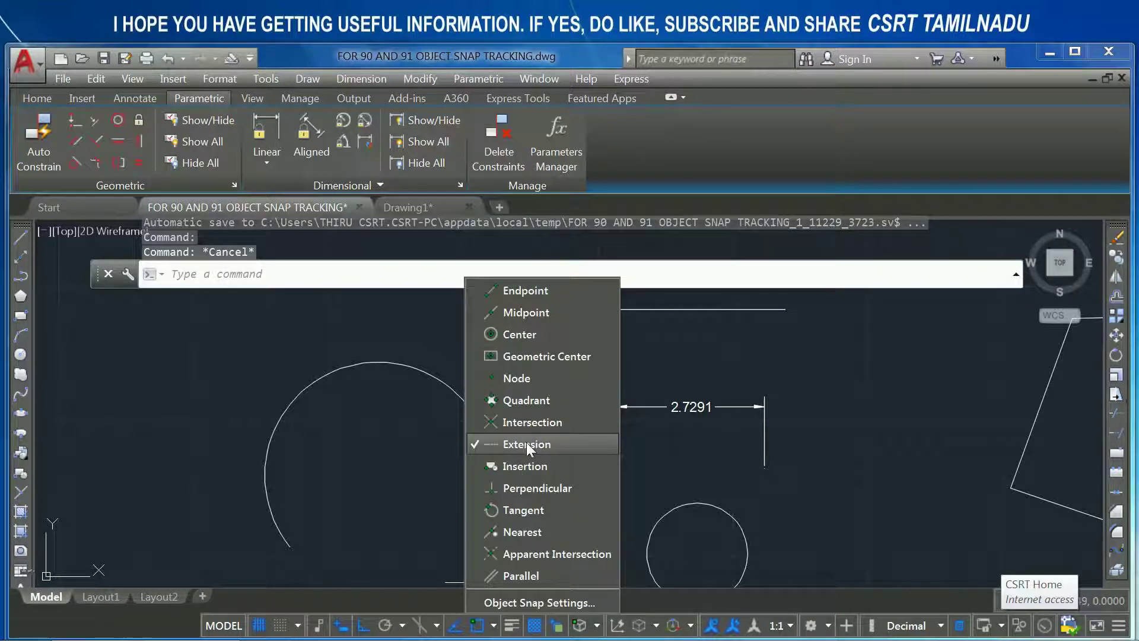
left_click(525, 442)
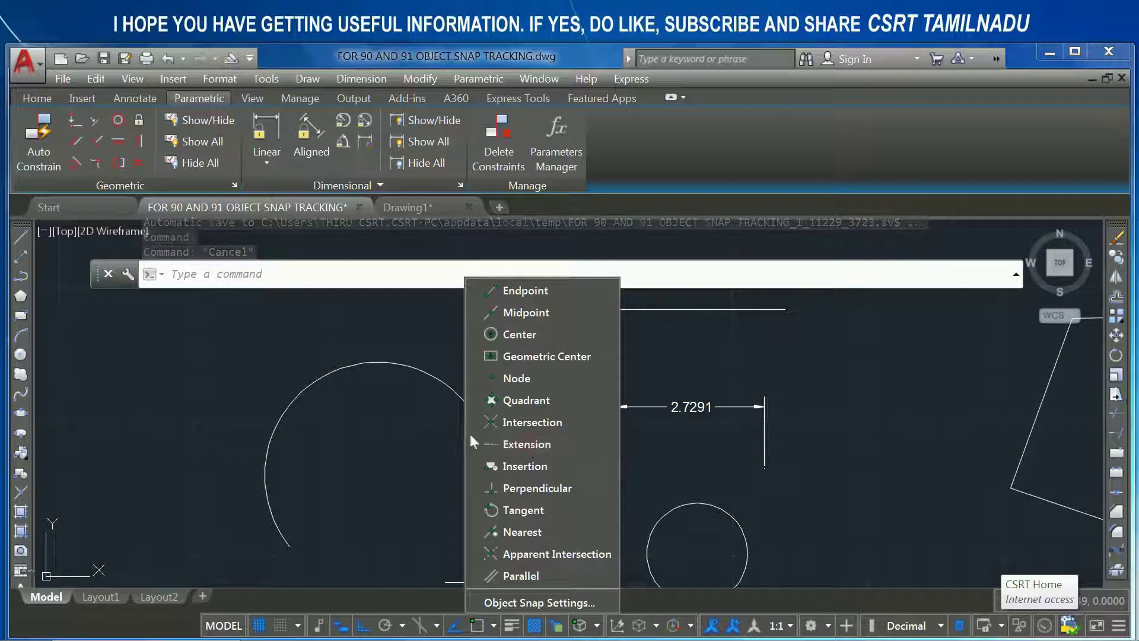
type("L")
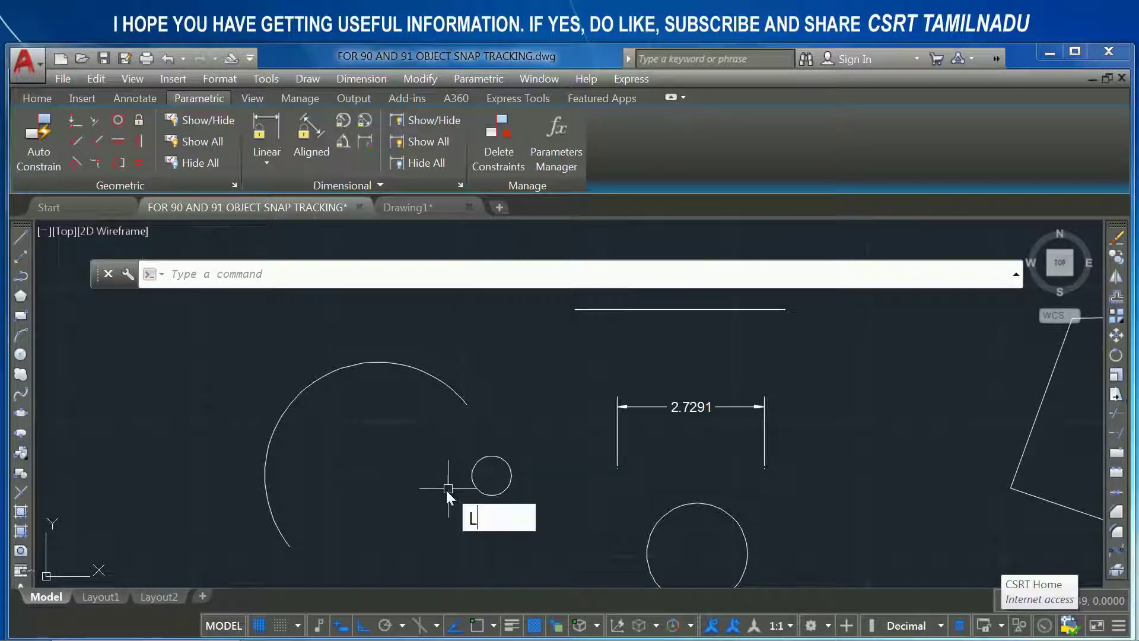
key("Return")
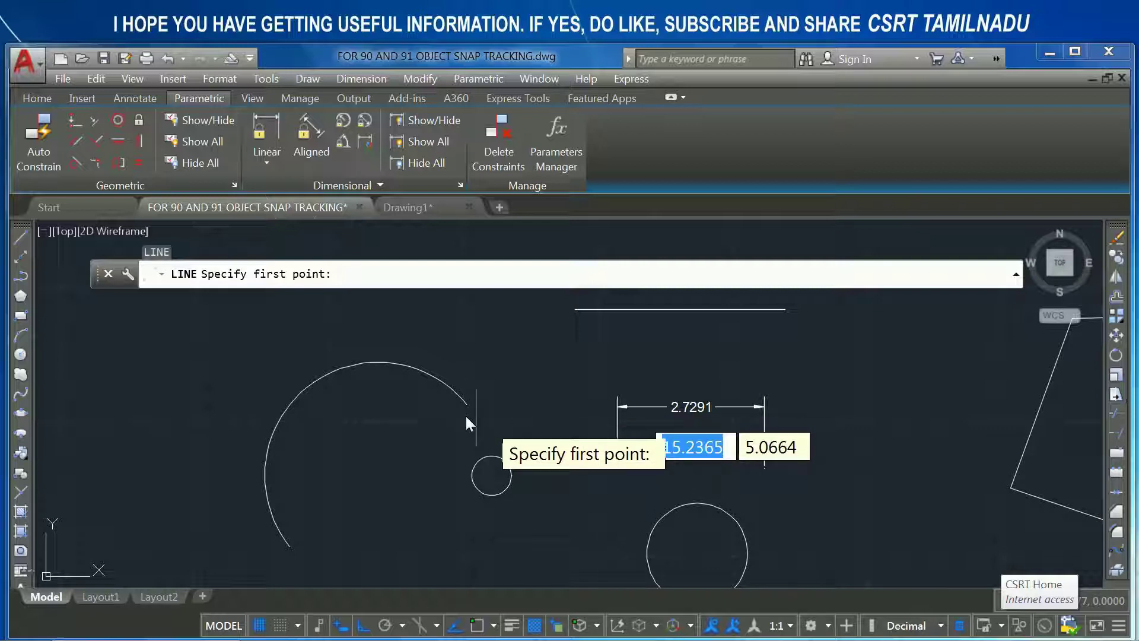
key("Escape")
- Switch the active object snap from Extension to Insertion
scroll(502, 471, "down", 4)
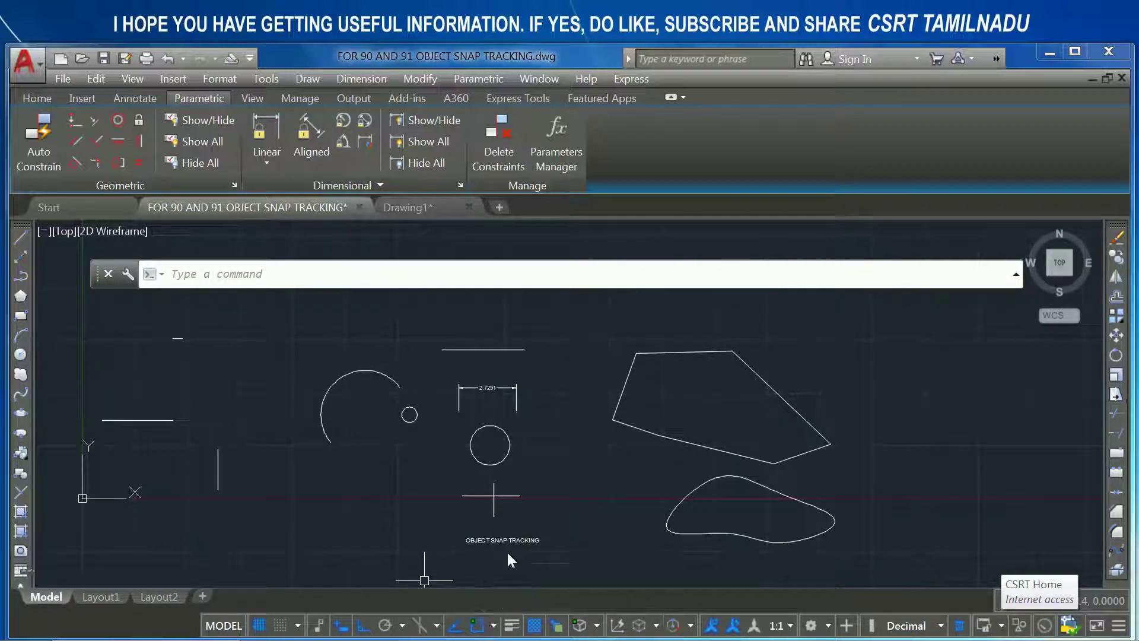
left_click(493, 626)
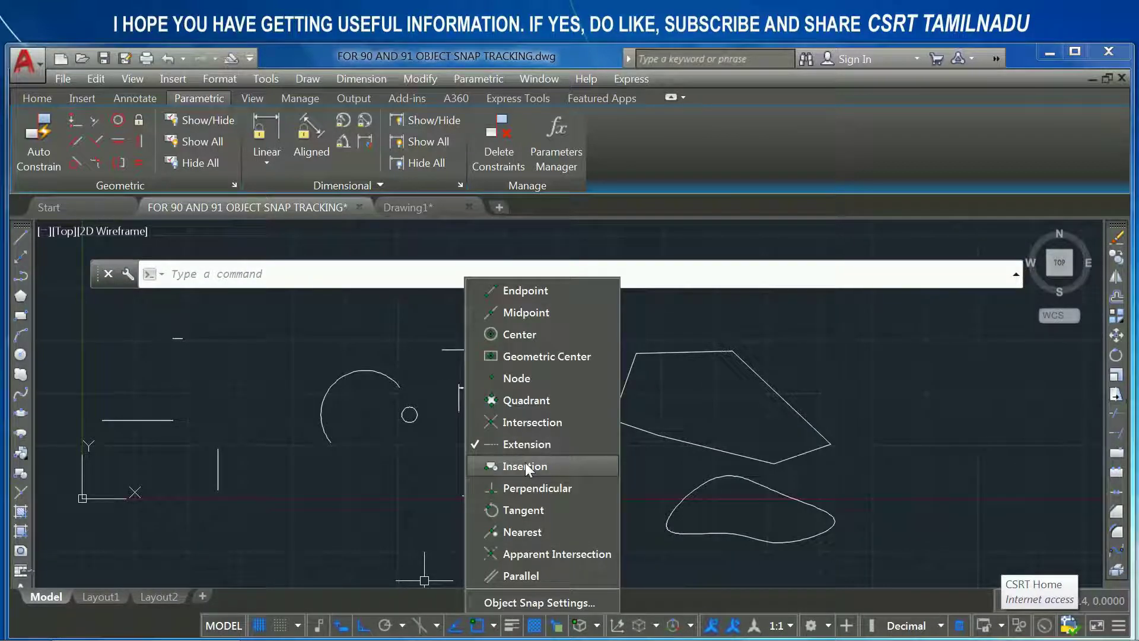
left_click(525, 465)
left_click(528, 443)
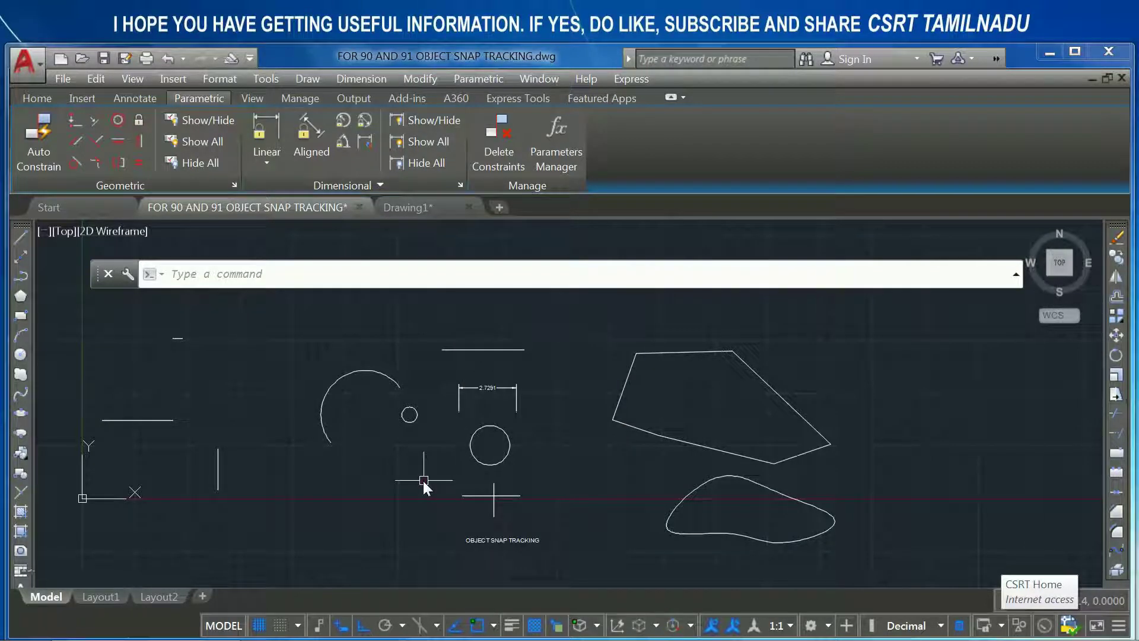
- Examine the insertion point of the OBJECT SNAP TRACKING text and try tracking a line's start point downward from it
scroll(459, 555, "up", 4)
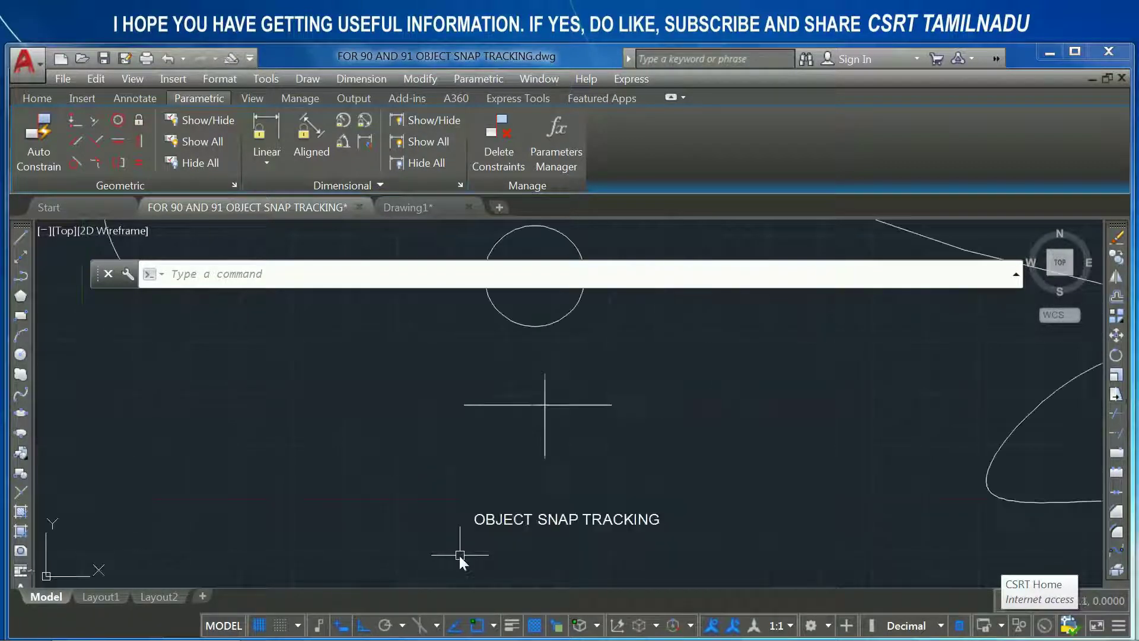
left_click(499, 519)
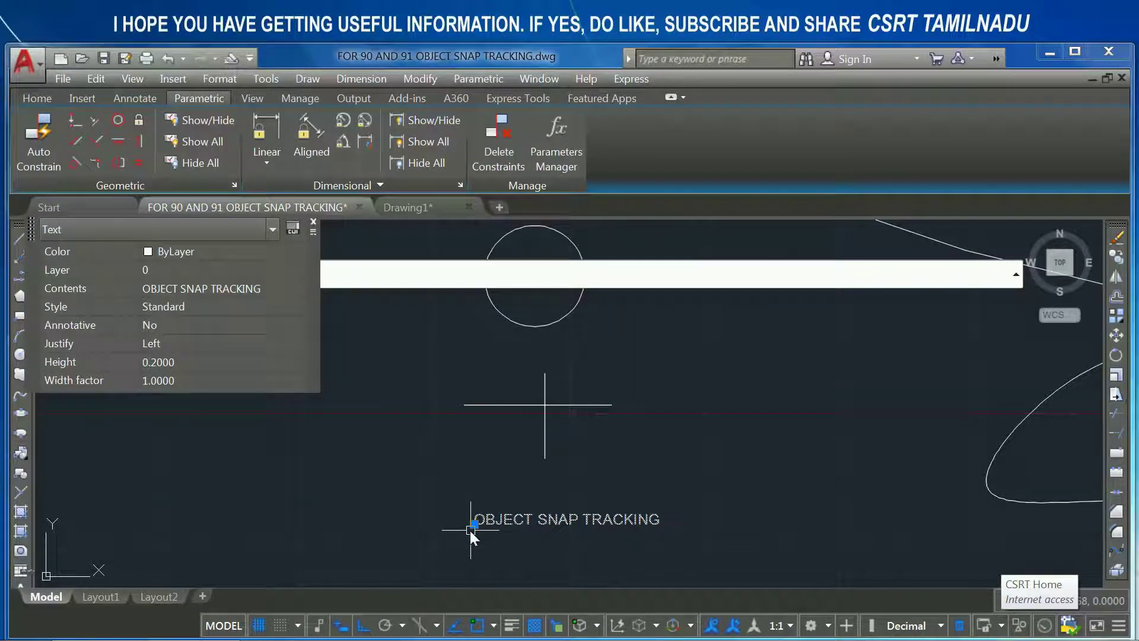
key("Escape")
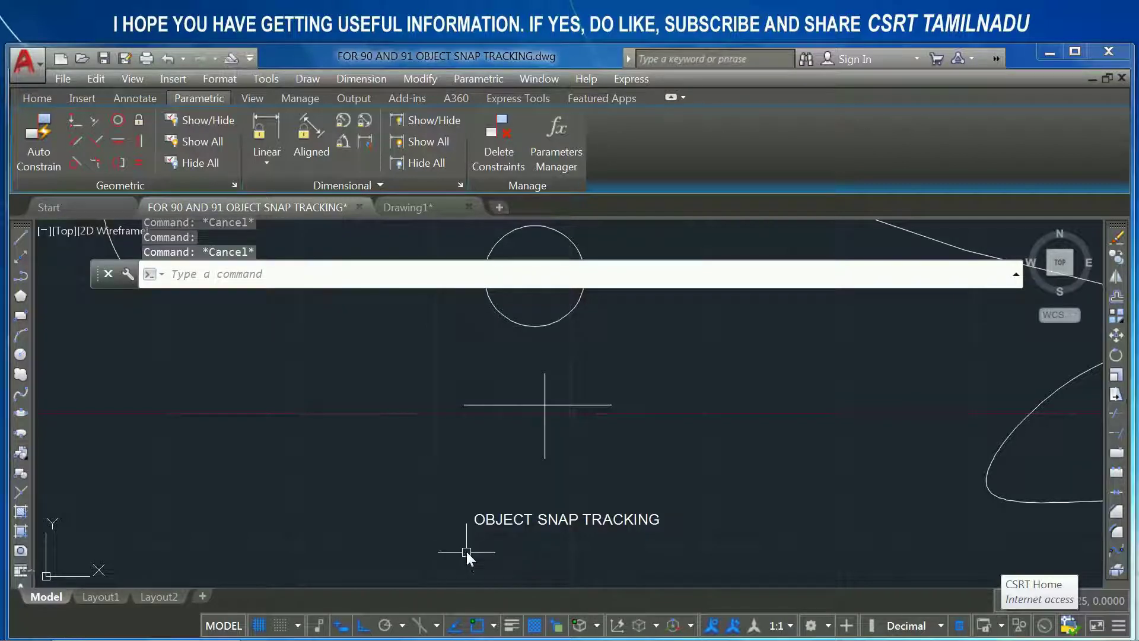
type("L")
key("Return")
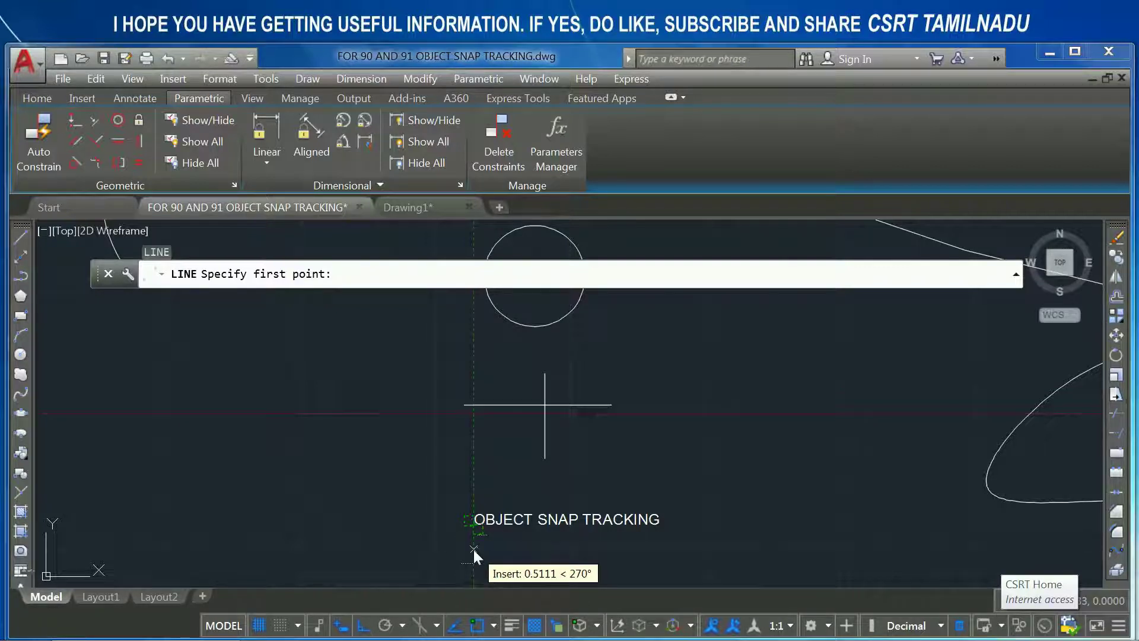
key("Escape")
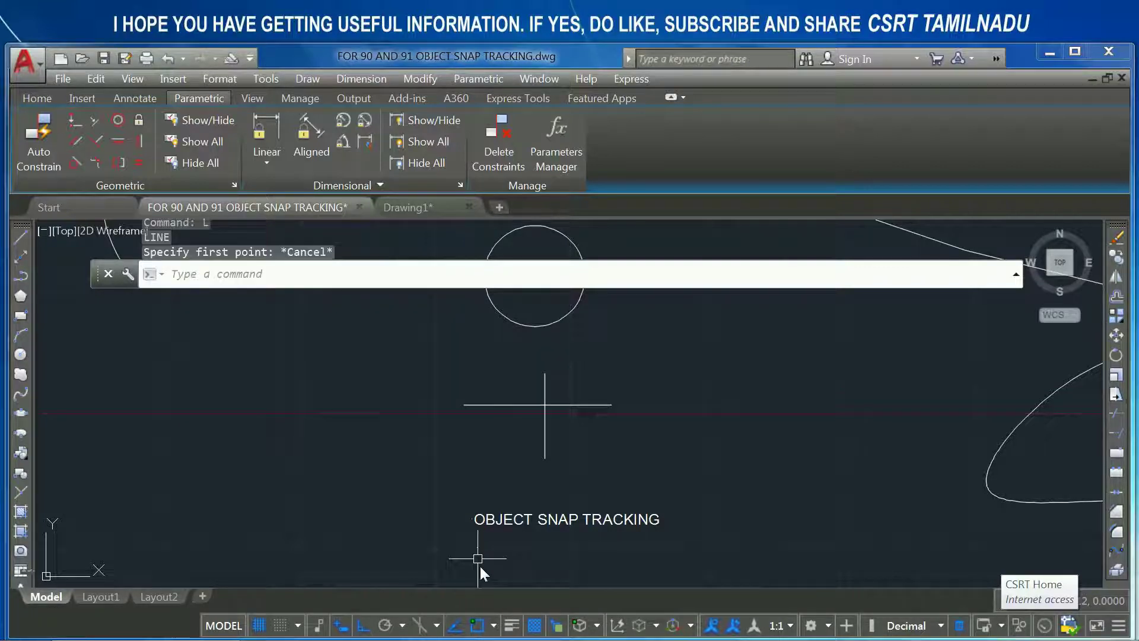
- Turn off the Insertion object snap and test a line's start point near the OBJECT SNAP TRACKING text
left_click(494, 625)
left_click(501, 532)
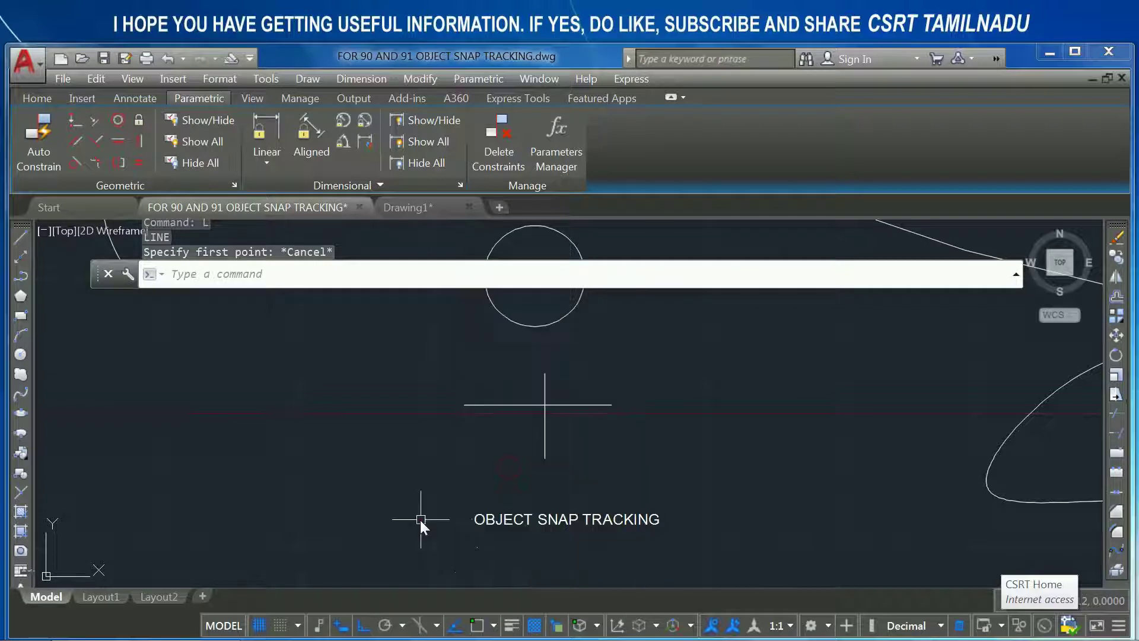
type("l")
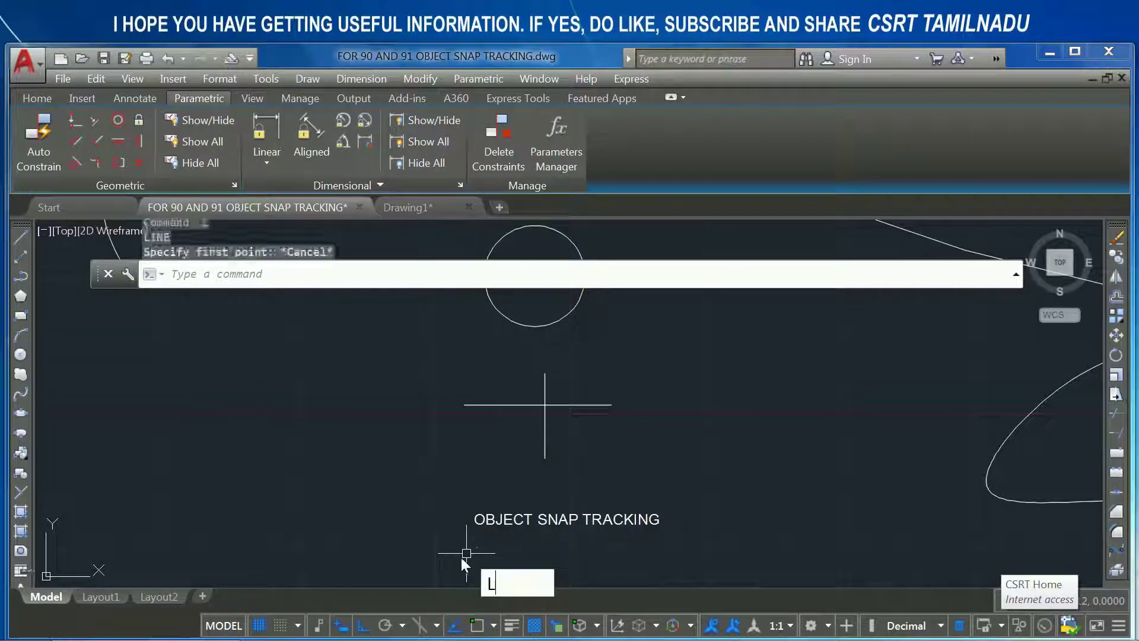
key("Return")
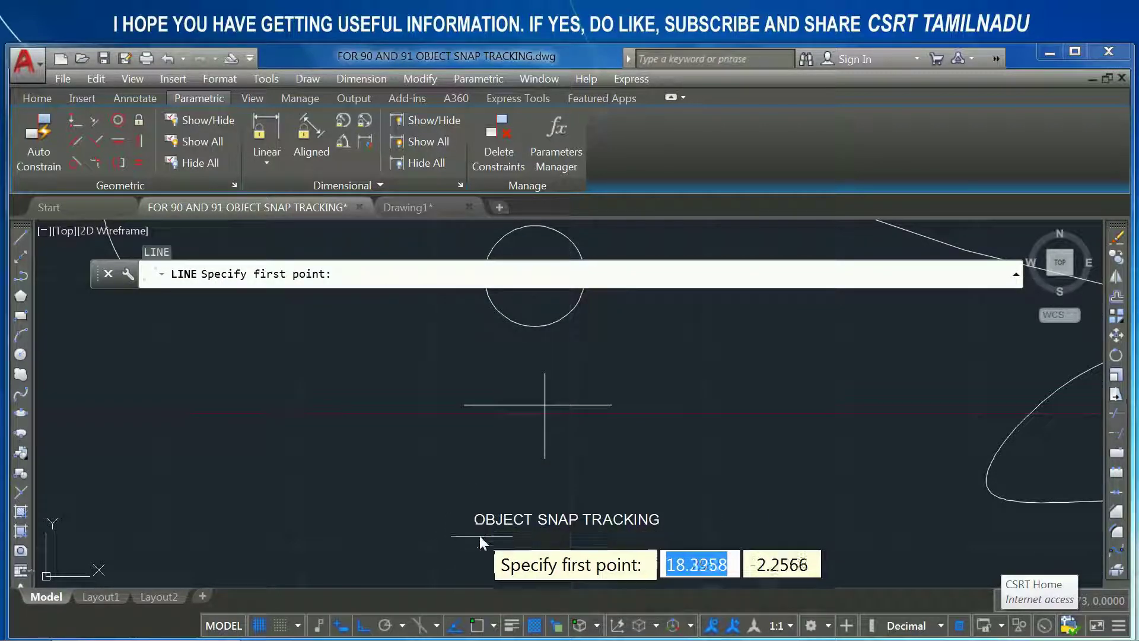
key("Escape")
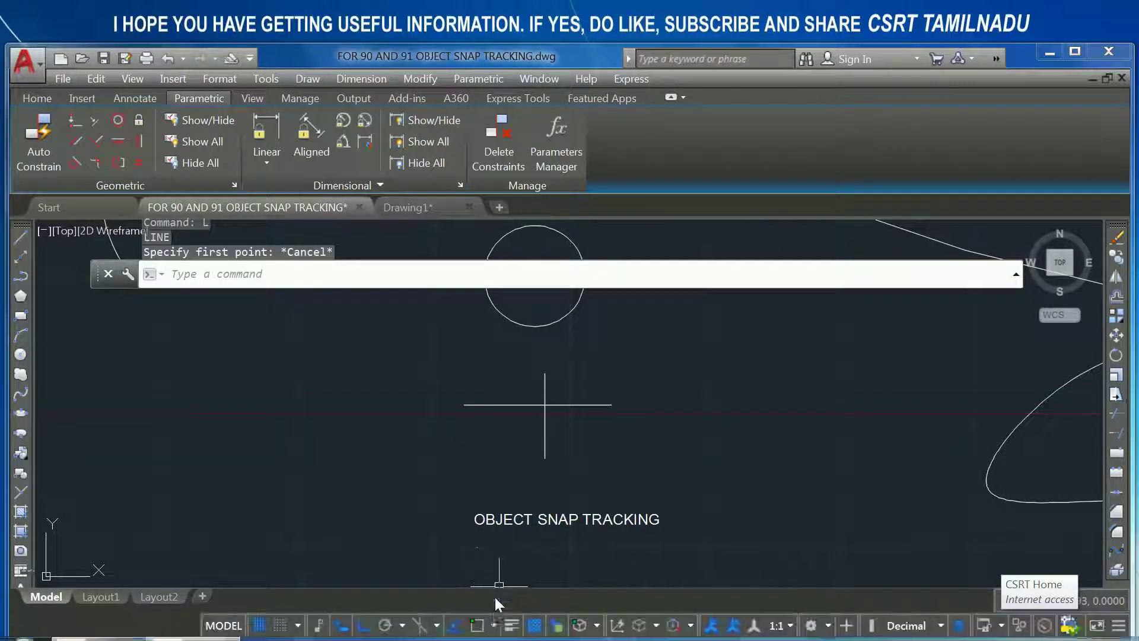
- Enable the Perpendicular object snap and draw a line sloping down to the right, with Ortho off, in the empty area west of the text
left_click(493, 625)
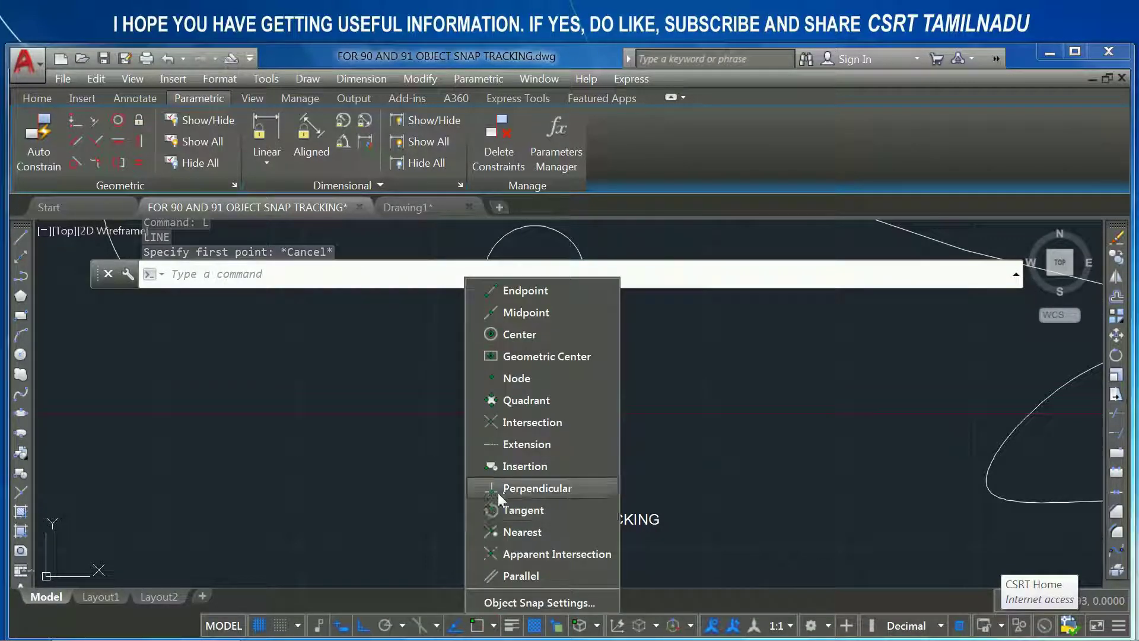
left_click(530, 490)
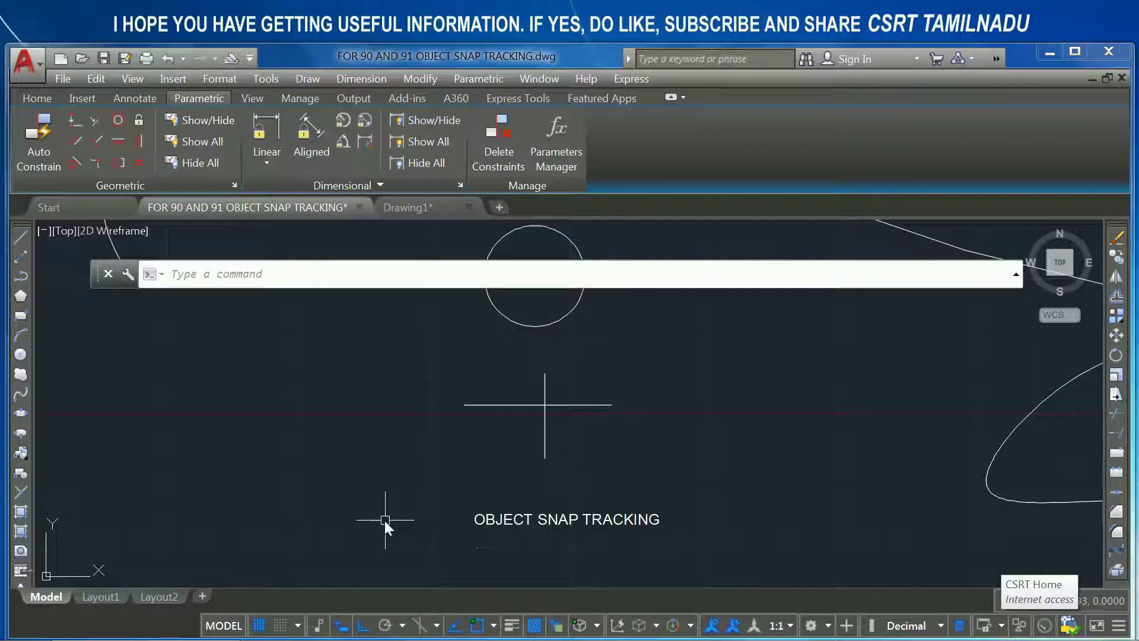
type("L")
key("Return")
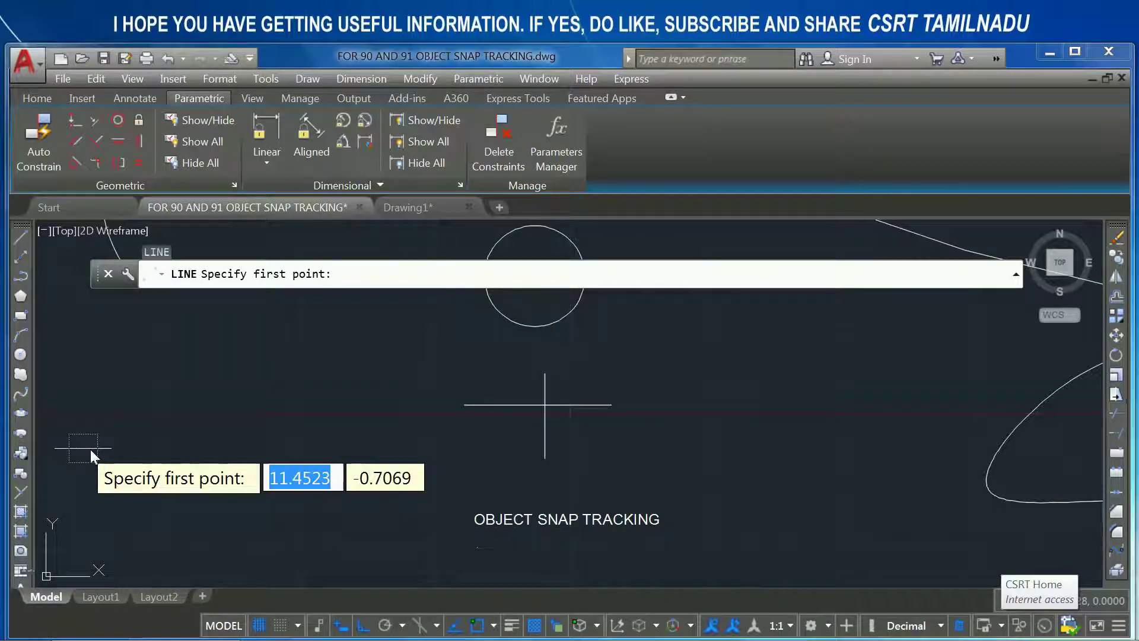
left_click(64, 446)
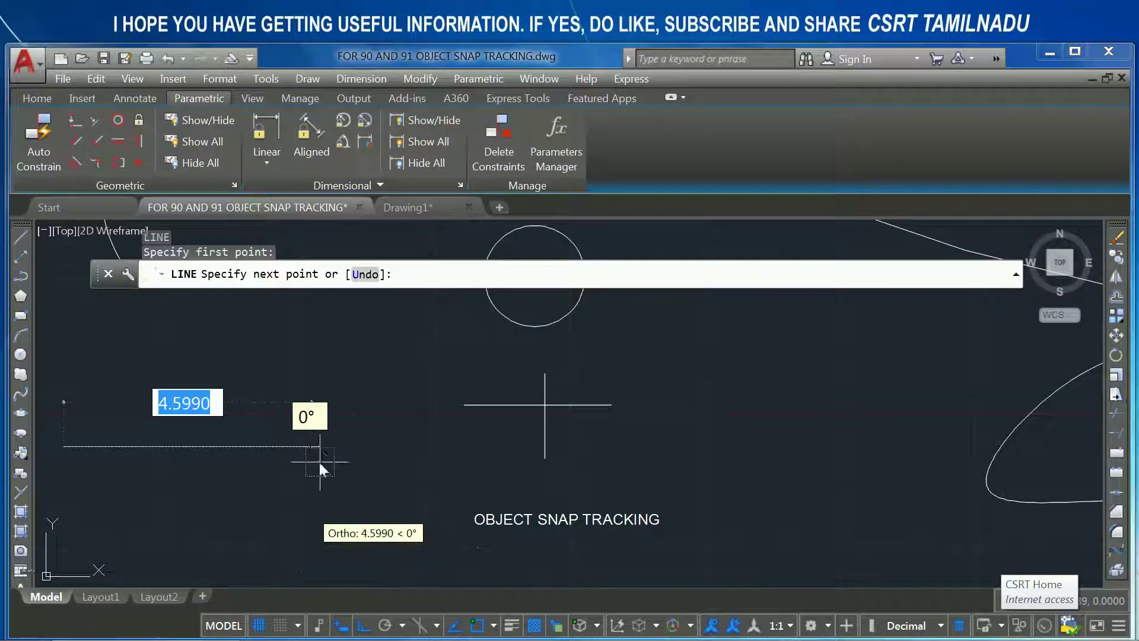
key("F8")
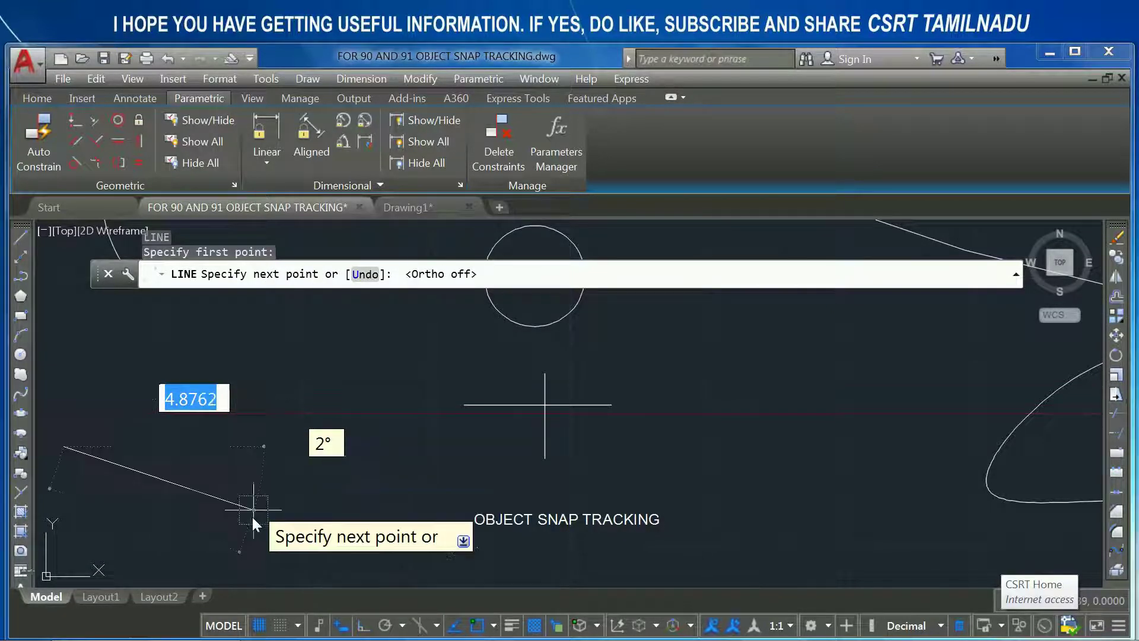
left_click(253, 515)
key("Return")
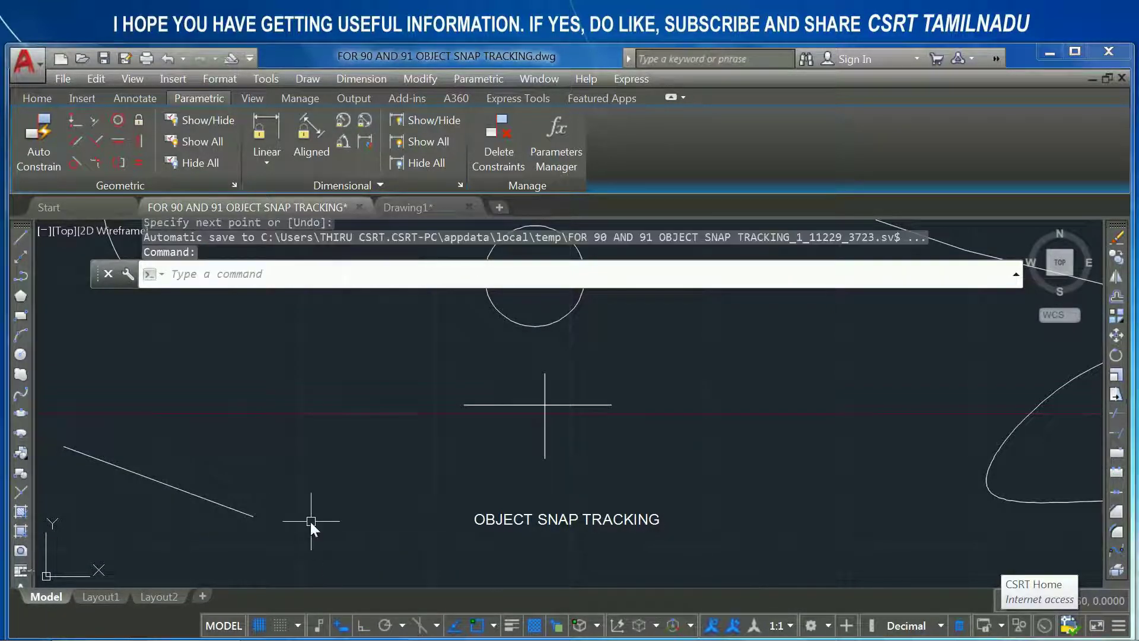
- Draw a line rising from the sloping line, using the Perpendicular snap to keep it square to that line
key("Return")
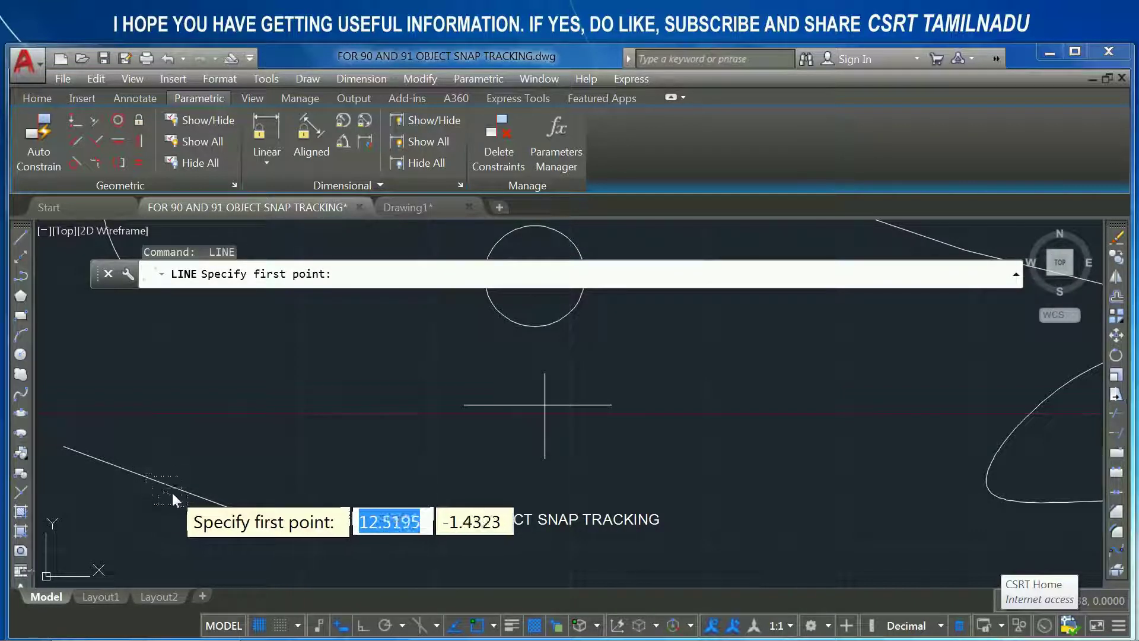
left_click(136, 475)
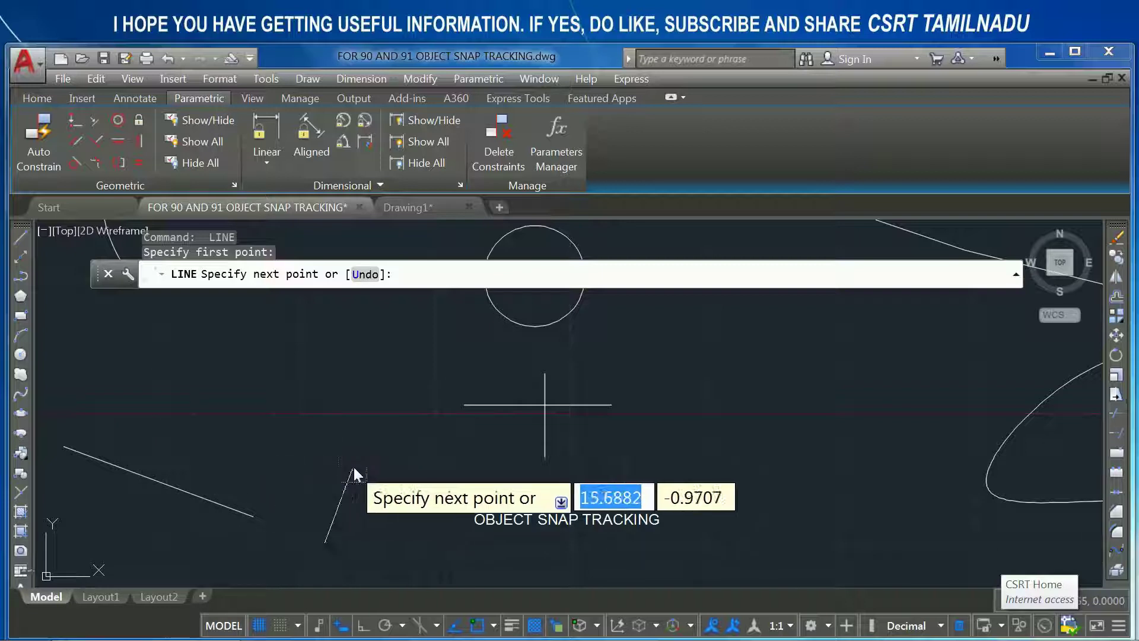
left_click(230, 365)
key("Return")
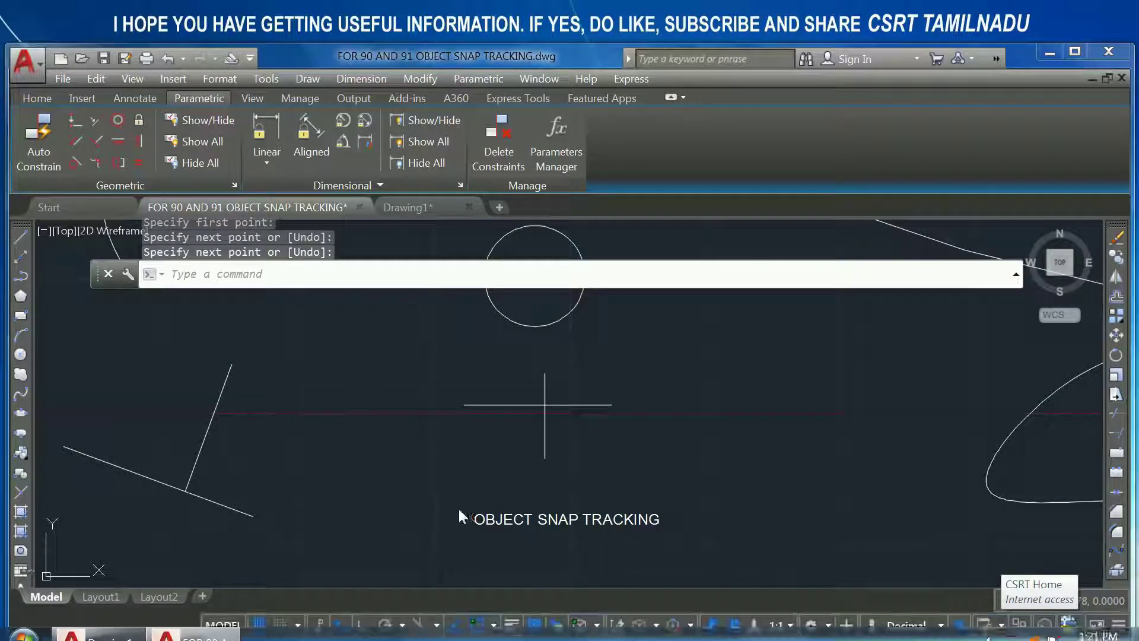
- Turn off the Perpendicular object snap and draw a second sloping line between the first one and the OBJECT SNAP TRACKING text
left_click(492, 625)
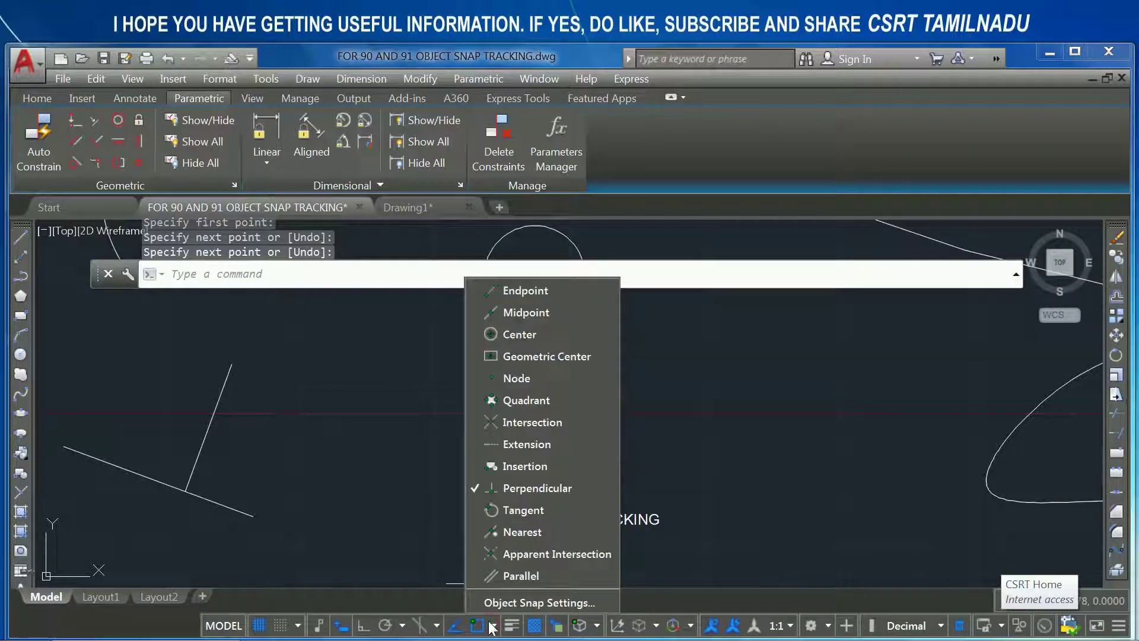
left_click(517, 486)
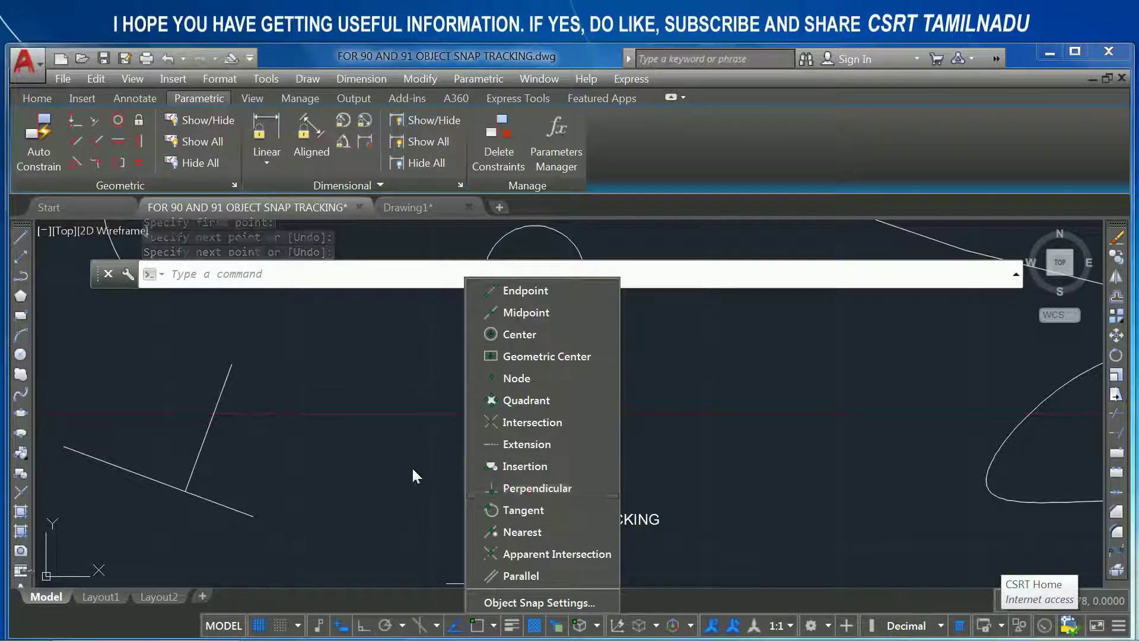
left_click(416, 475)
type("l")
key("Return")
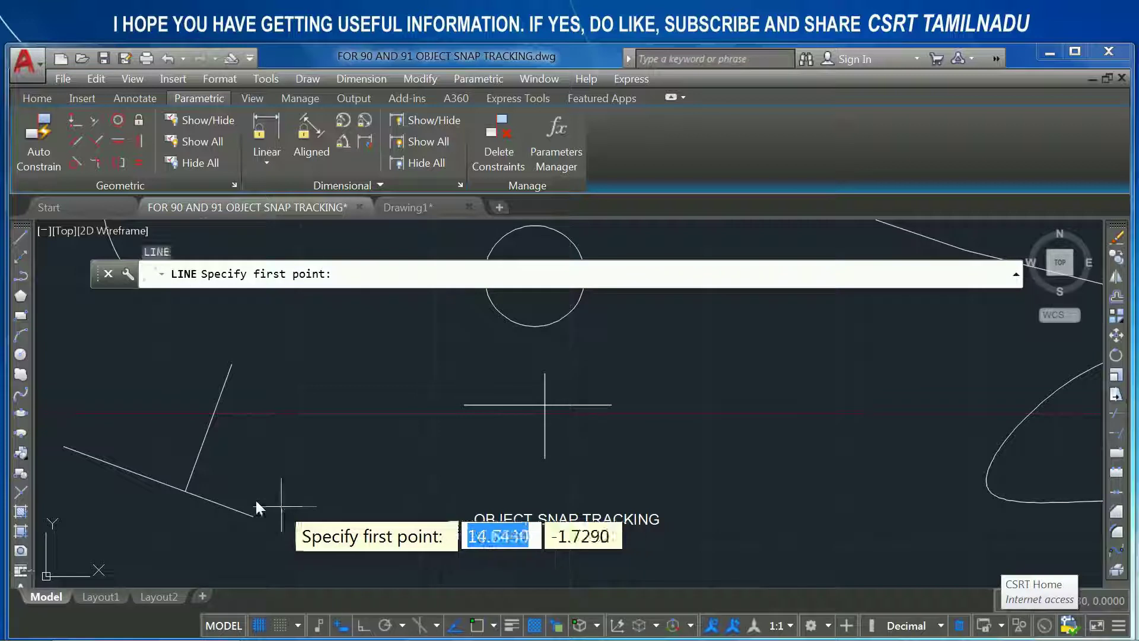
left_click(261, 486)
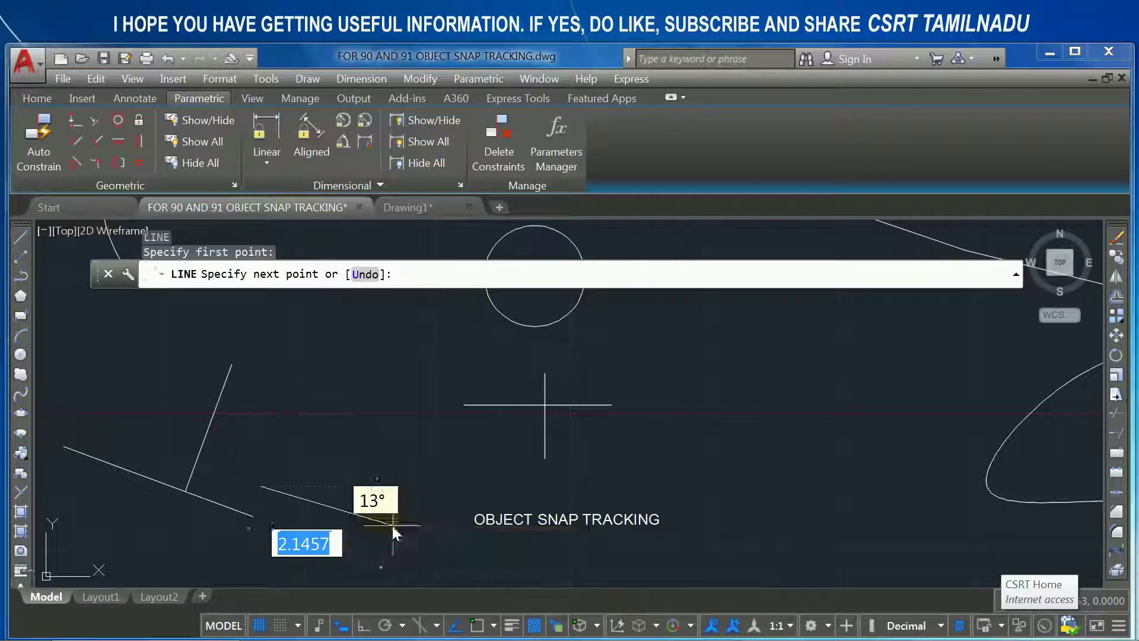
left_click(401, 528)
key("Return")
- Draw a line rising northeast from the middle of the second sloping line, with the Perpendicular snap off
type("l")
key("Return")
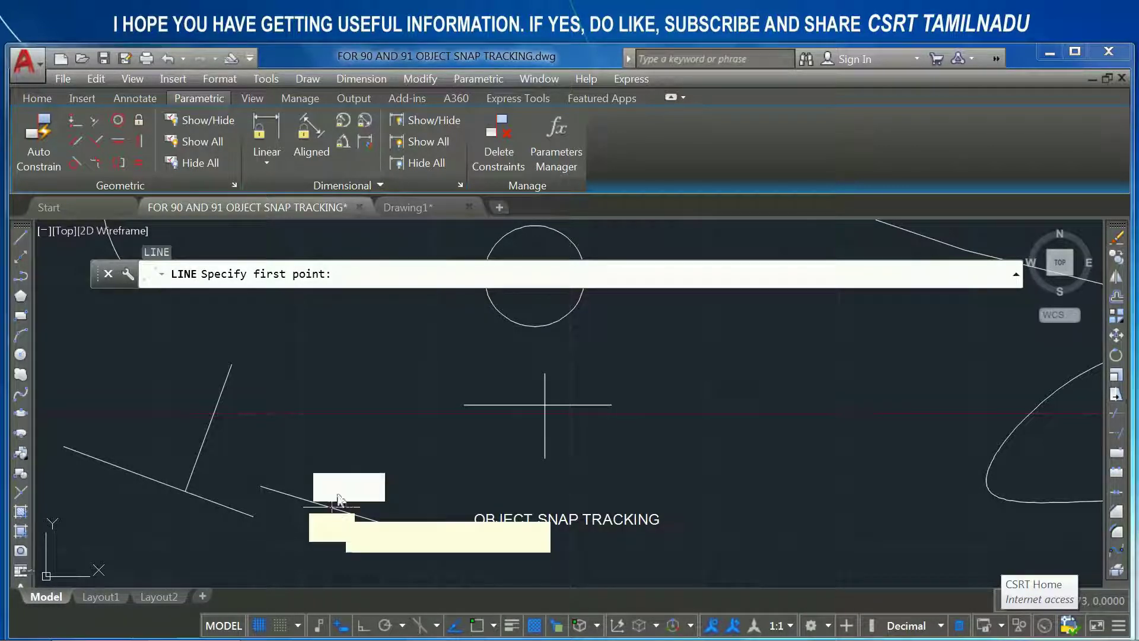
left_click(335, 506)
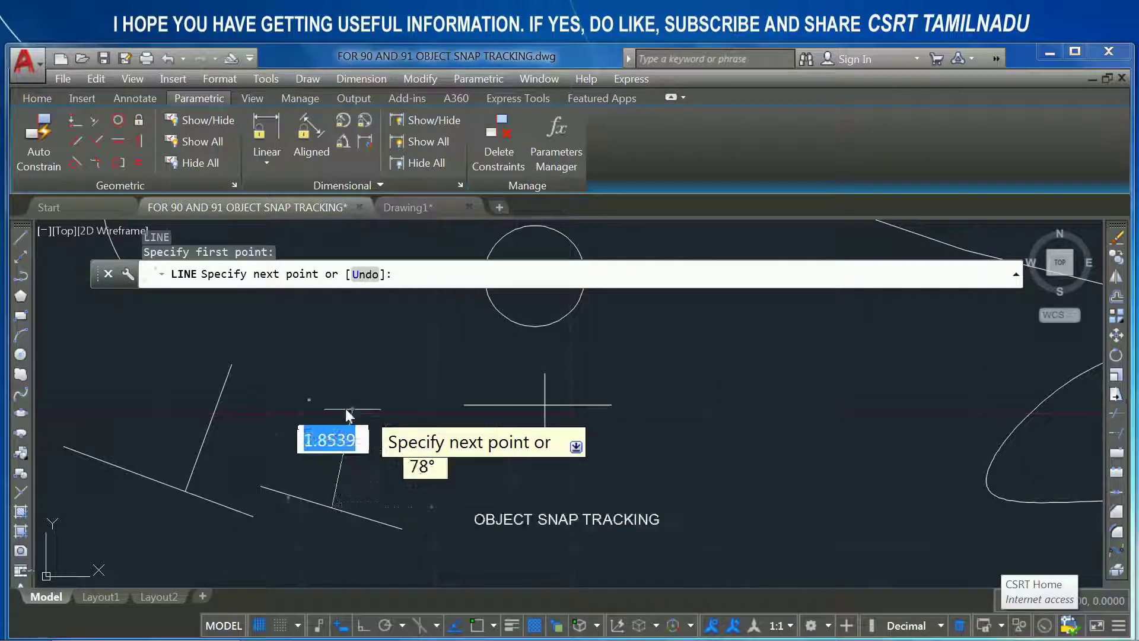
left_click(432, 447)
key("Return")
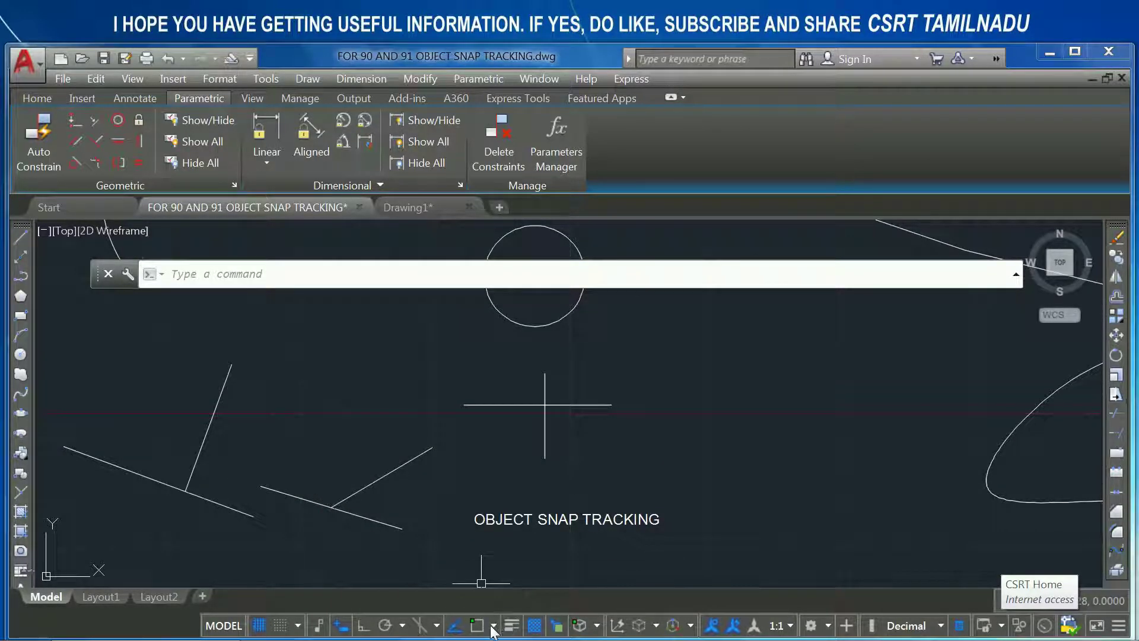
- Enable the Tangent object snap as the only running snap
left_click(493, 626)
left_click(528, 509)
left_click(661, 432)
- Draw a line tangent to the top of the circle beneath the 2.7291 dimension, ending east of the circle
middle_click_drag(649, 410, 570, 611)
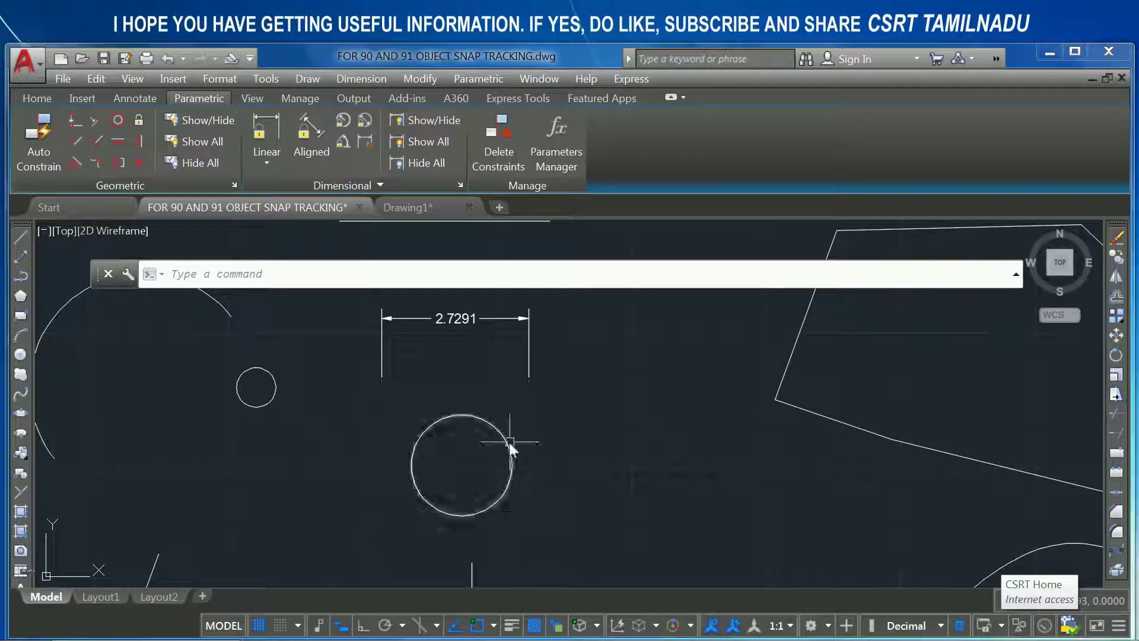
type("L")
key("Return")
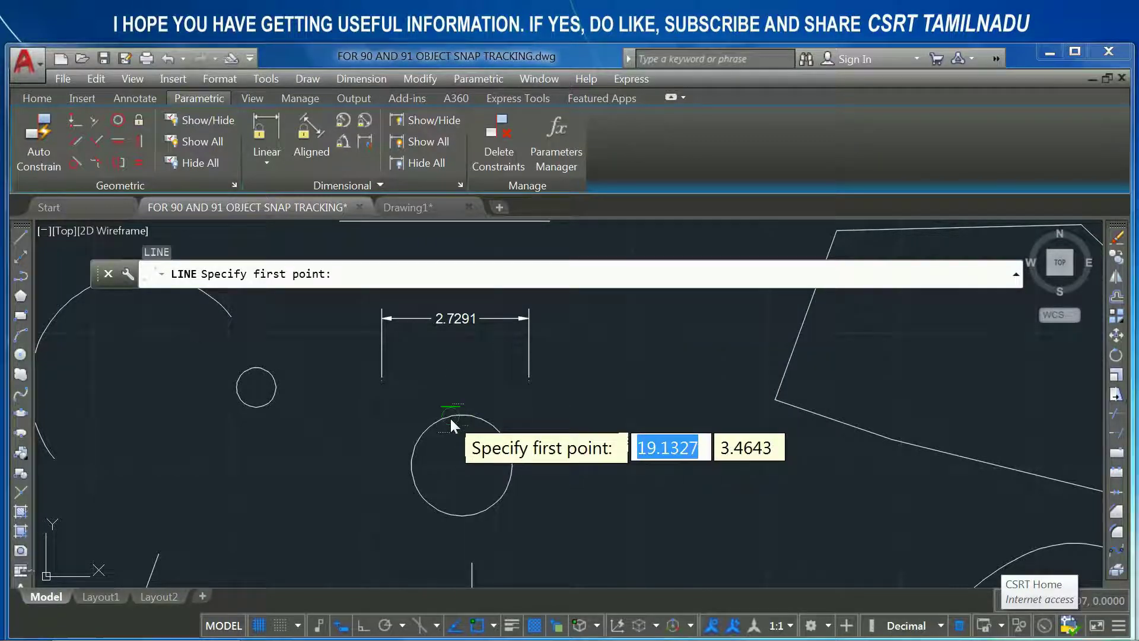
left_click(450, 416)
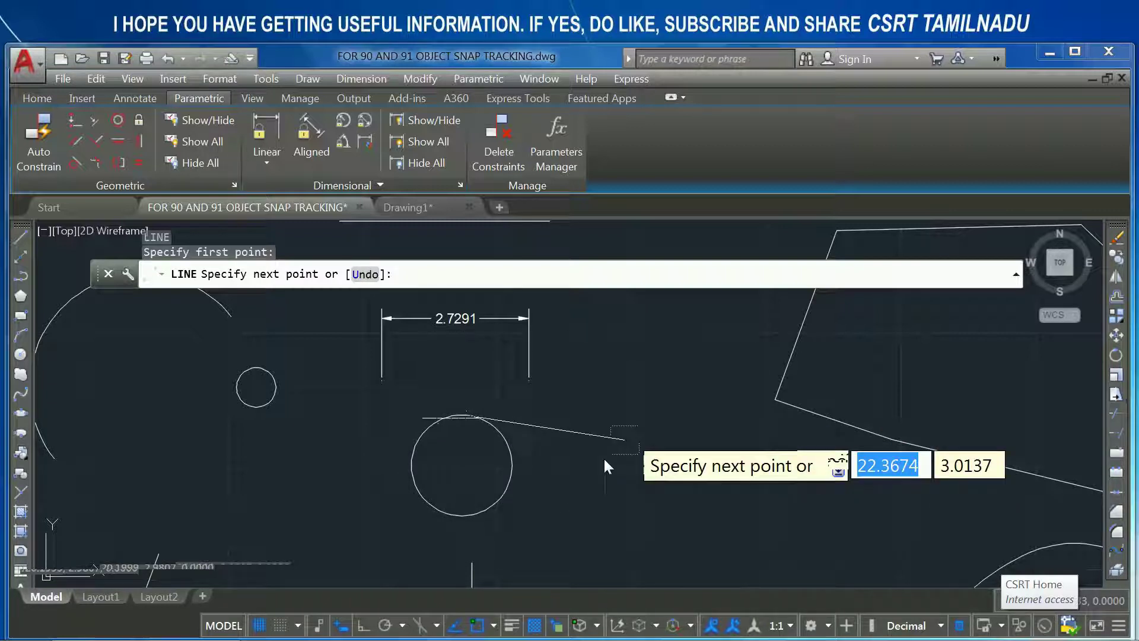
left_click(639, 424)
key("Return")
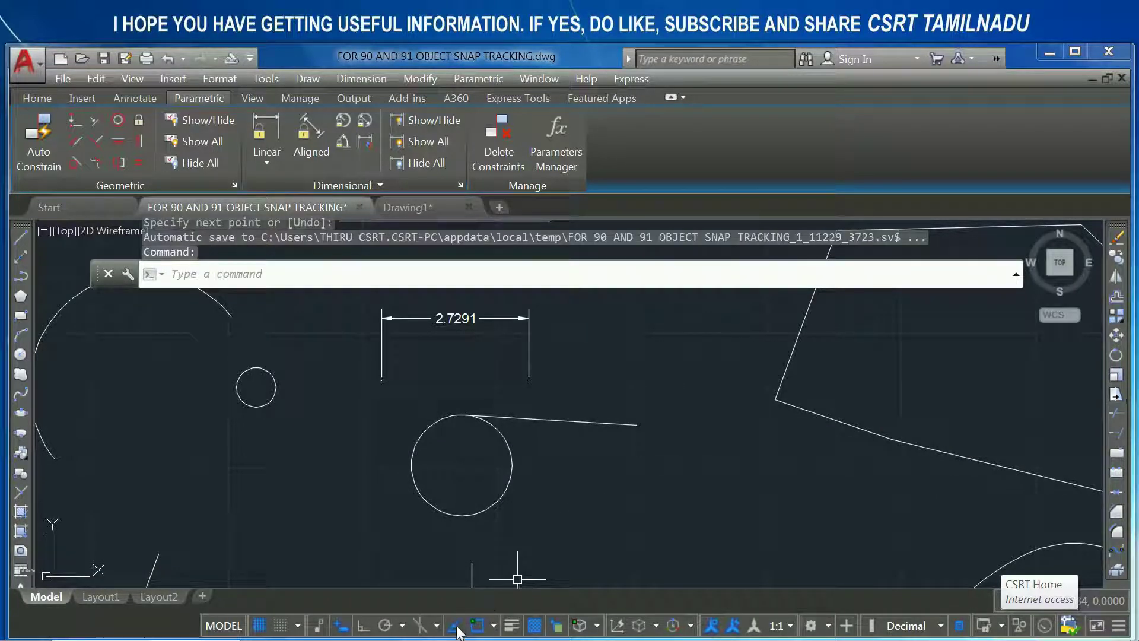
- Turn off the Tangent object snap and test a line's start point on the top of the same circle
left_click(496, 625)
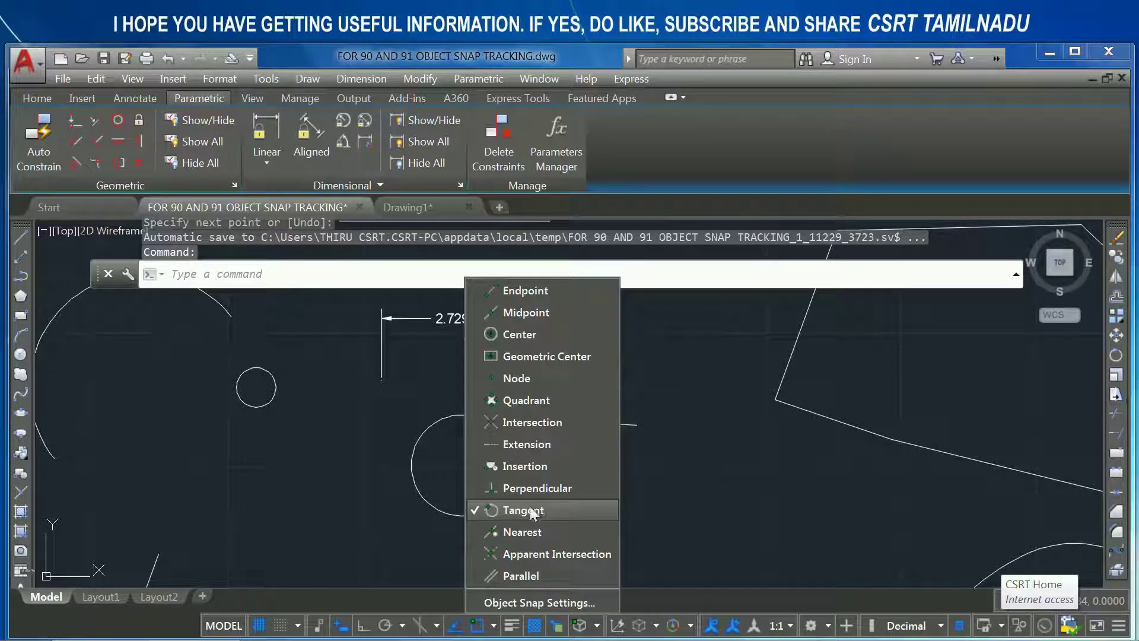
left_click(421, 552)
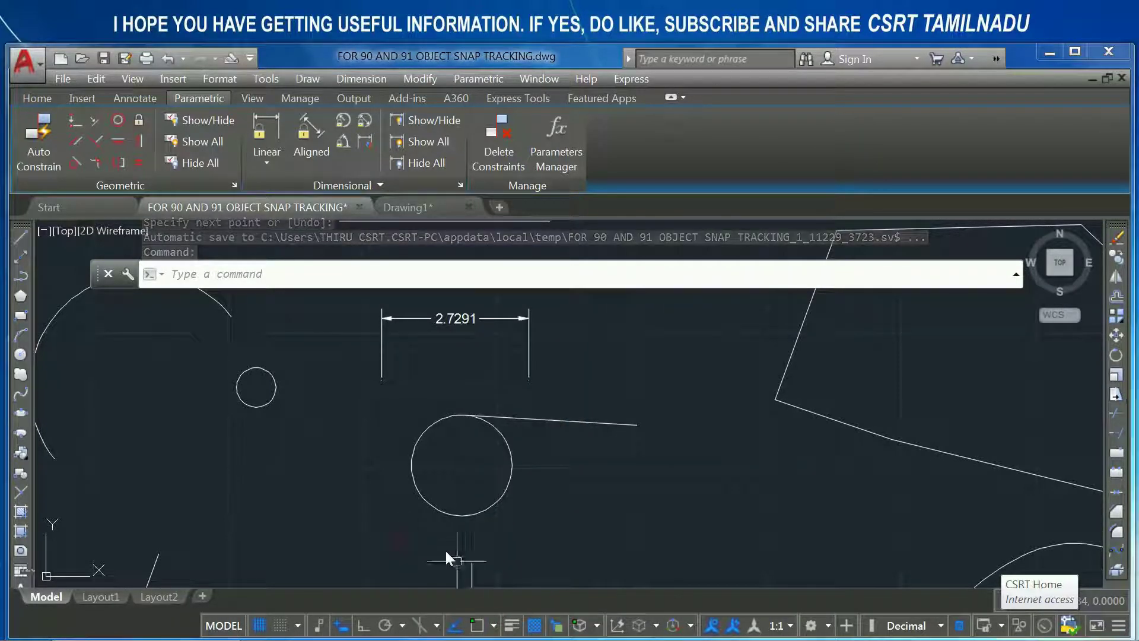
type("L")
key("Return")
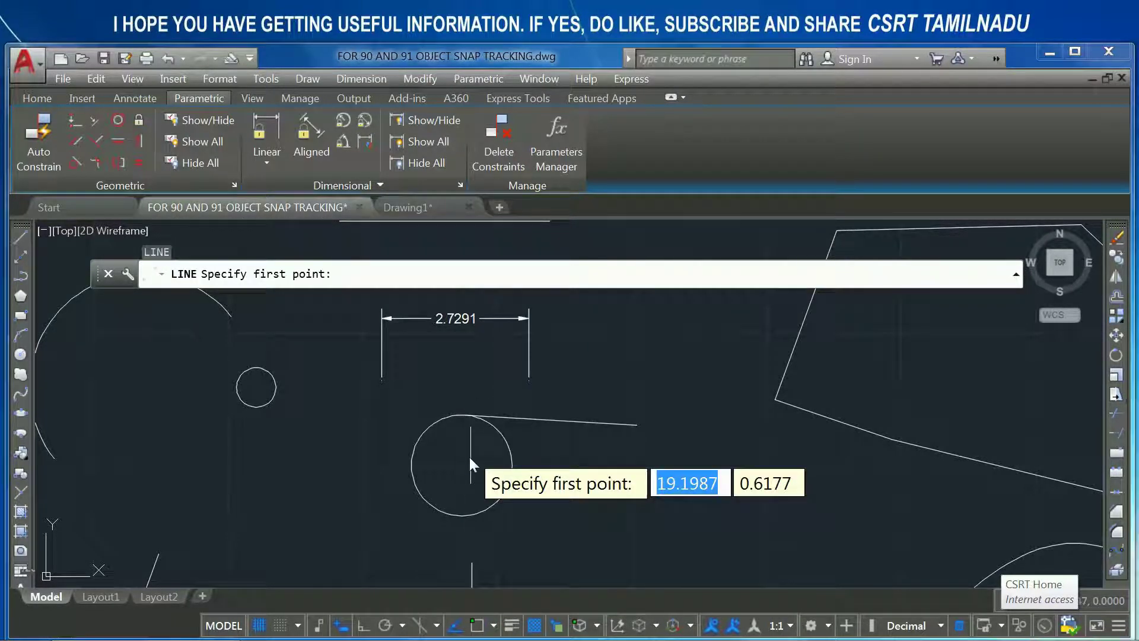
left_click(451, 417)
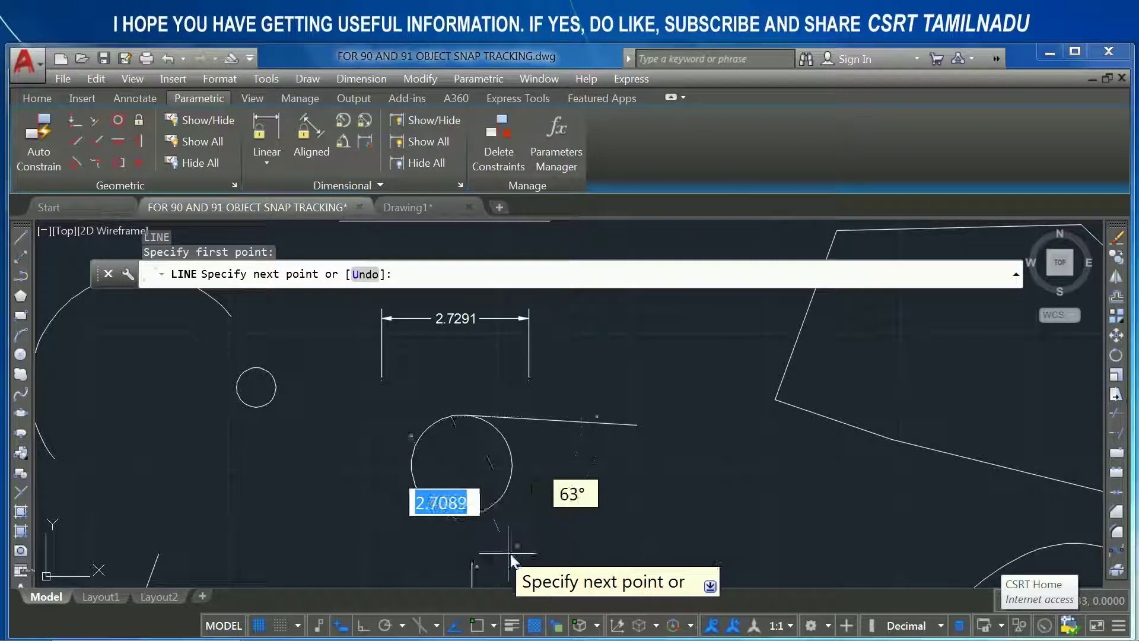
key("Escape")
key("Escape")
key("Escape")
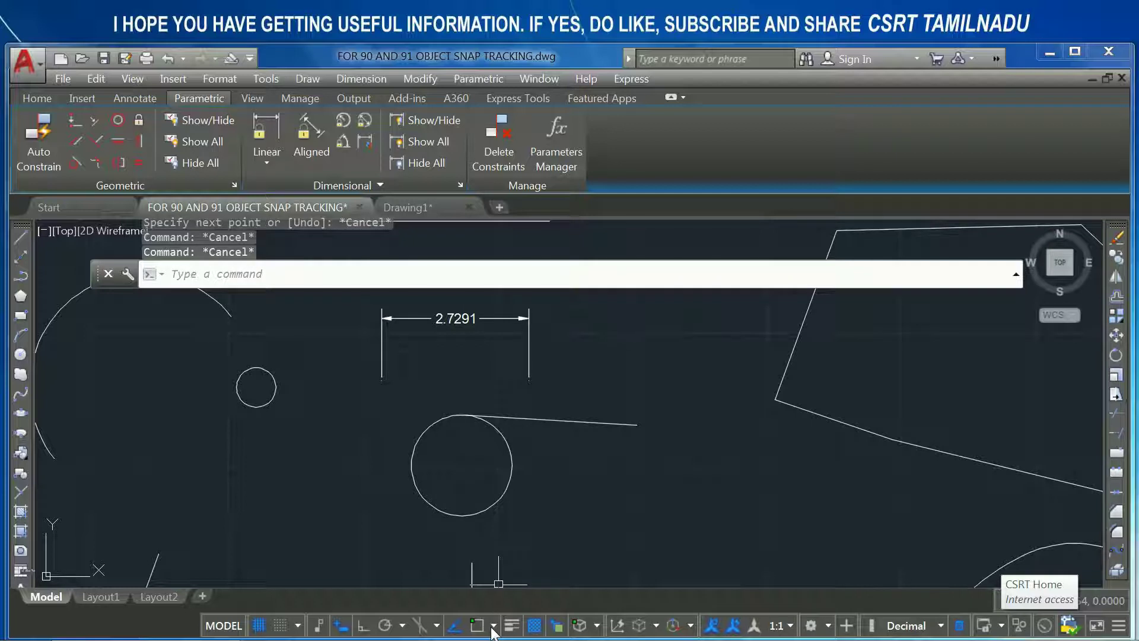
- Enable the Nearest object snap, draw a short line sloping southeast from the circle's lower-right edge, and inspect where it meets the circle
left_click(493, 626)
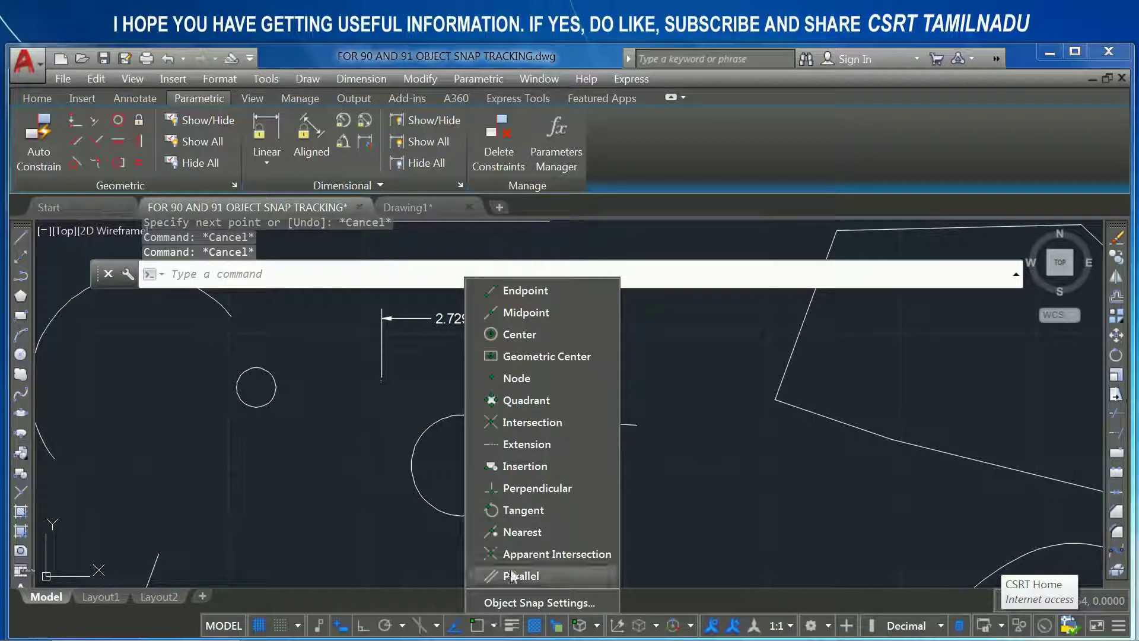
left_click(525, 532)
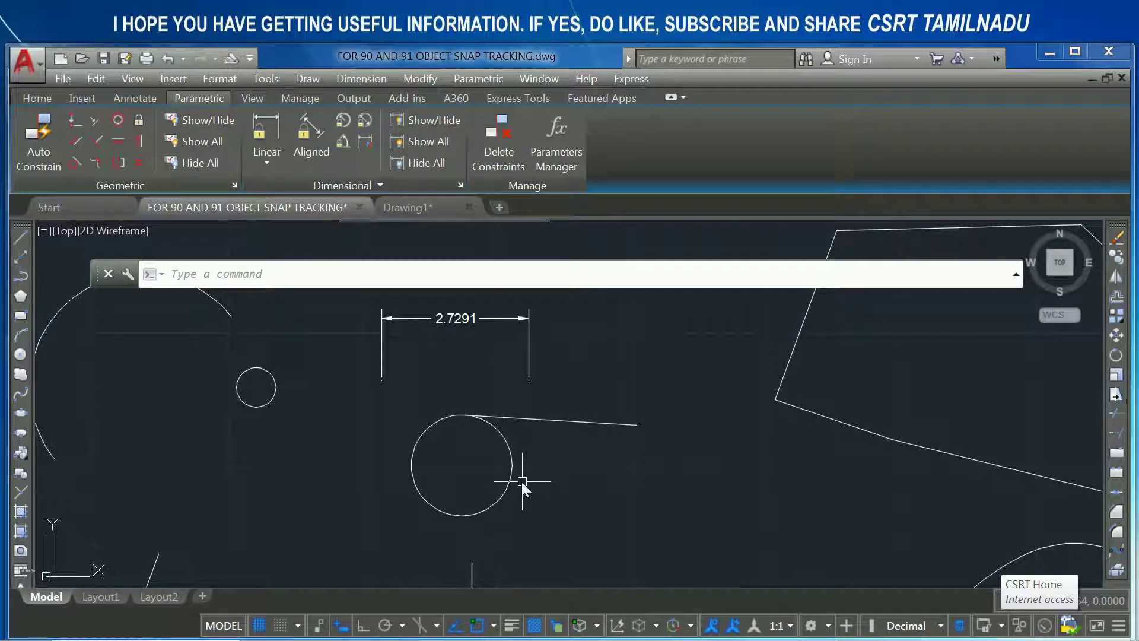
type("L")
key("Return")
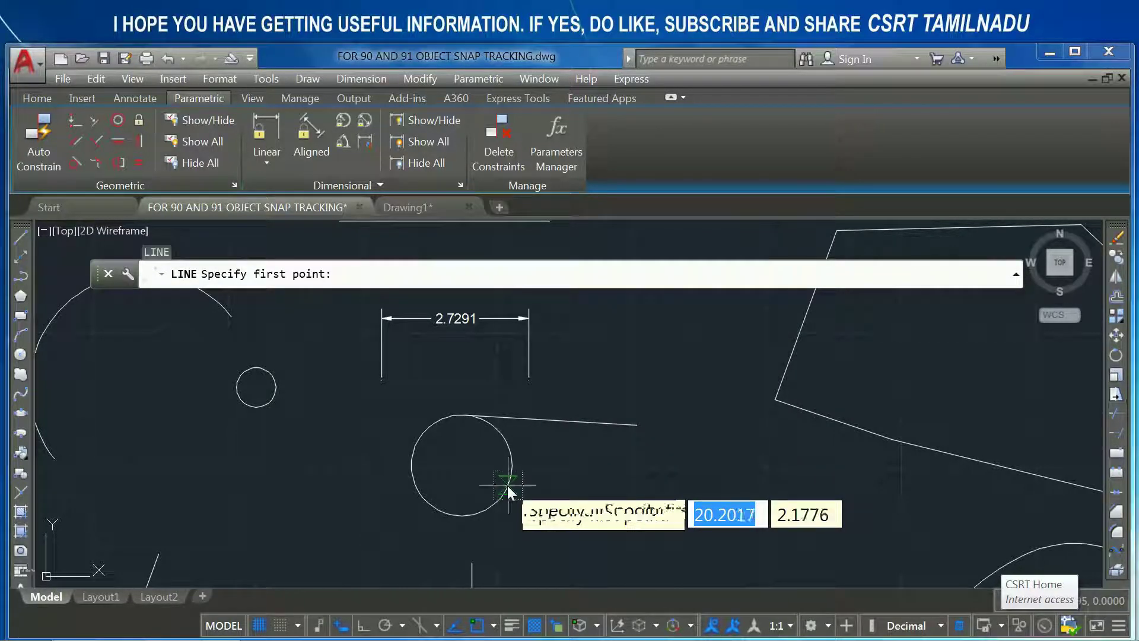
left_click(507, 485)
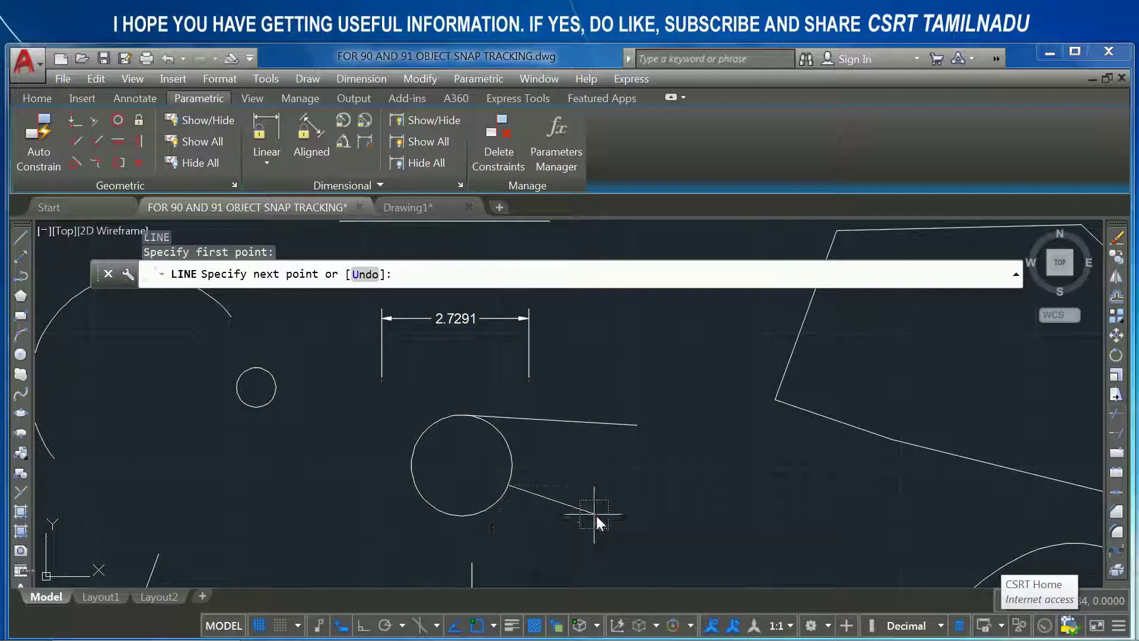
left_click(595, 514)
key("Return")
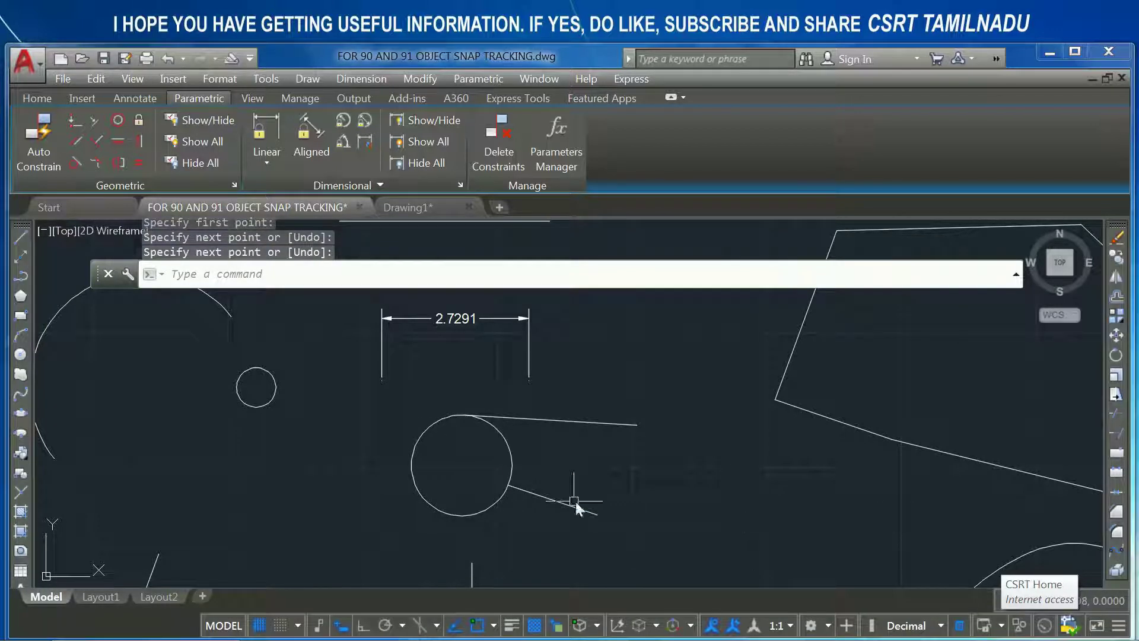
scroll(504, 483, "up", 8)
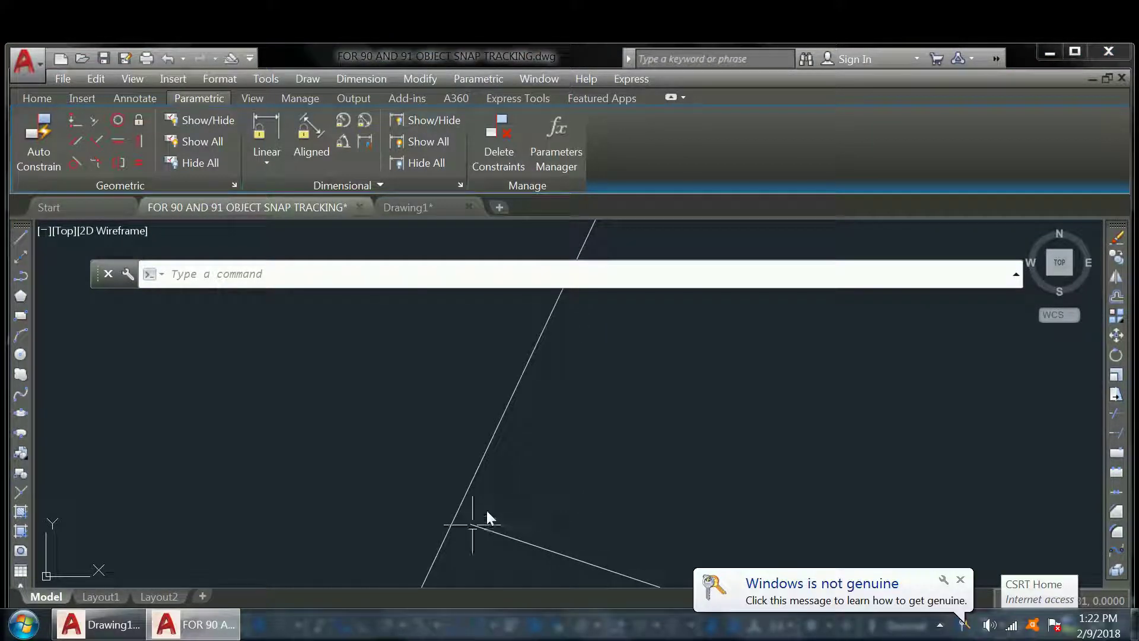
scroll(507, 524, "down", 3)
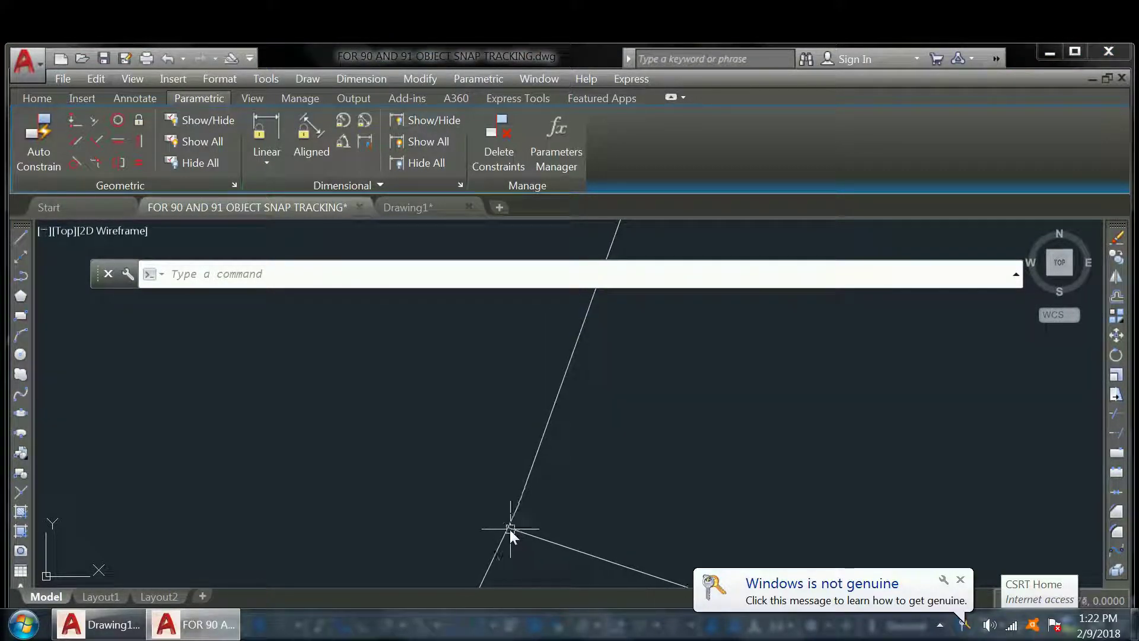
scroll(509, 531, "down", 5)
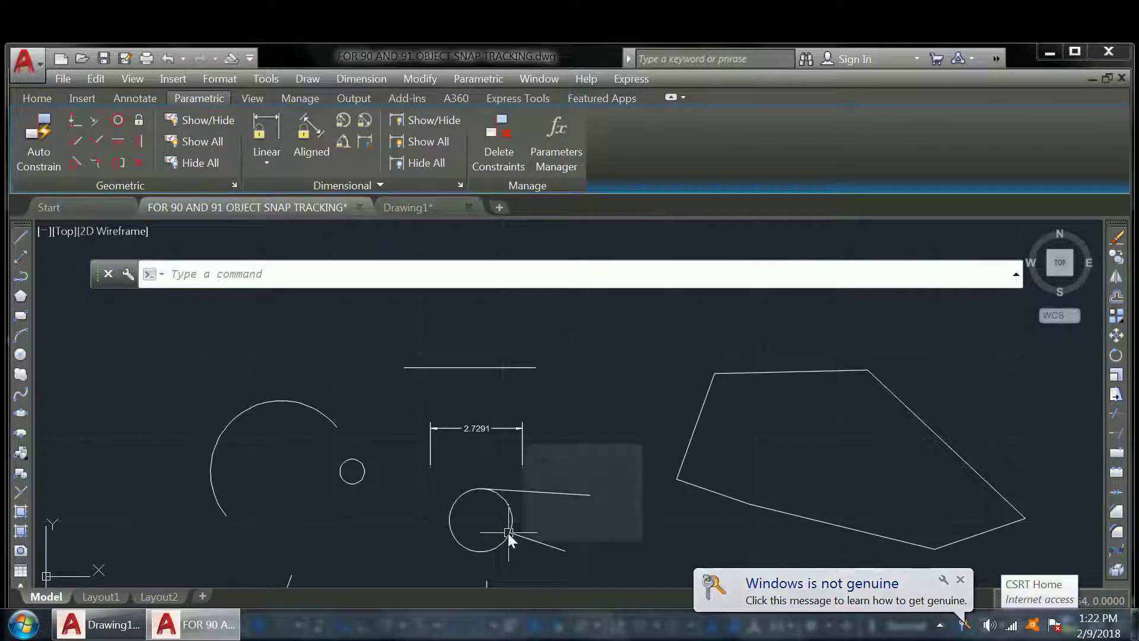
- Turn off the Nearest object snap and switch to the Drawing1 drawing
scroll(477, 542, "up", 5)
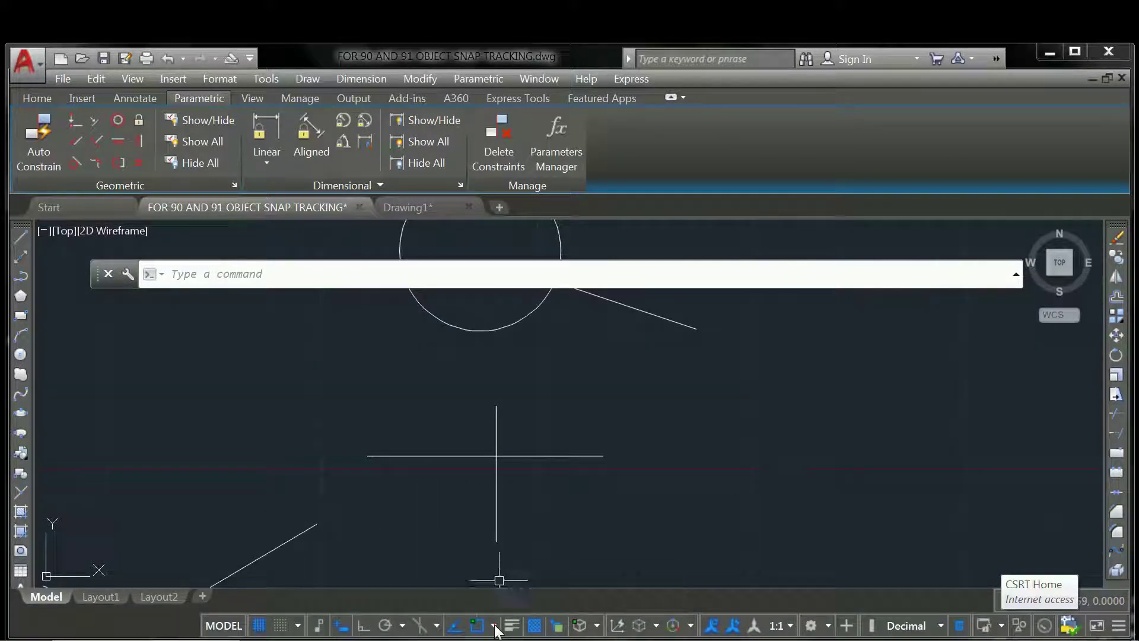
left_click(494, 625)
left_click(522, 534)
left_click(521, 554)
key("ctrl+Tab")
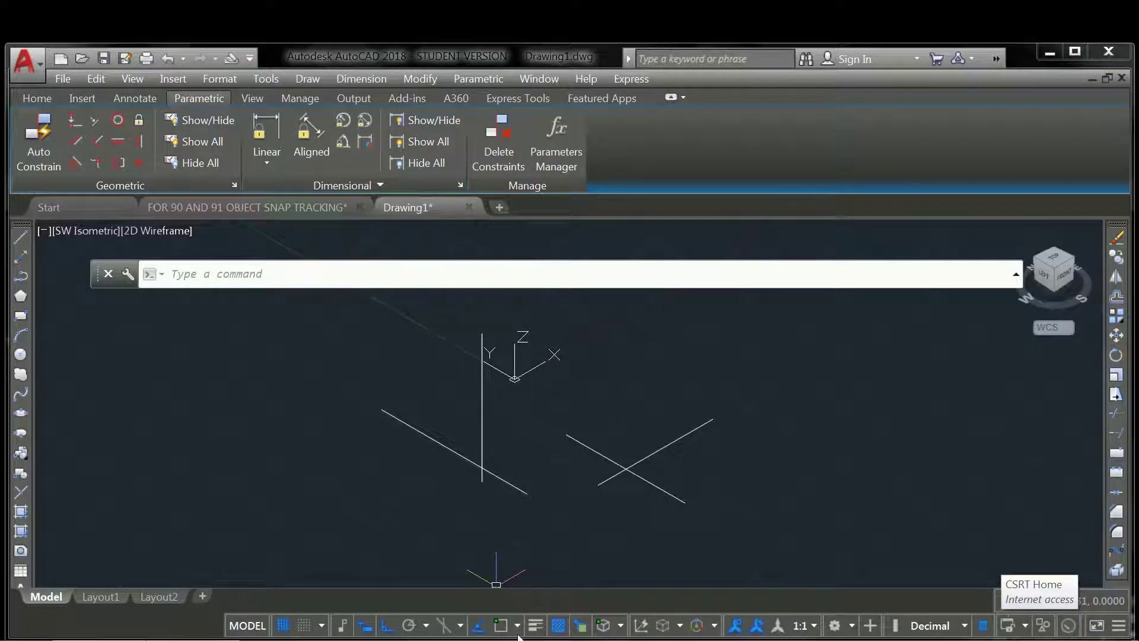
- Enable the Intersection object snap and test a line's start point at the crossing of the two eastern lines and near the vertical-line pair
left_click(518, 626)
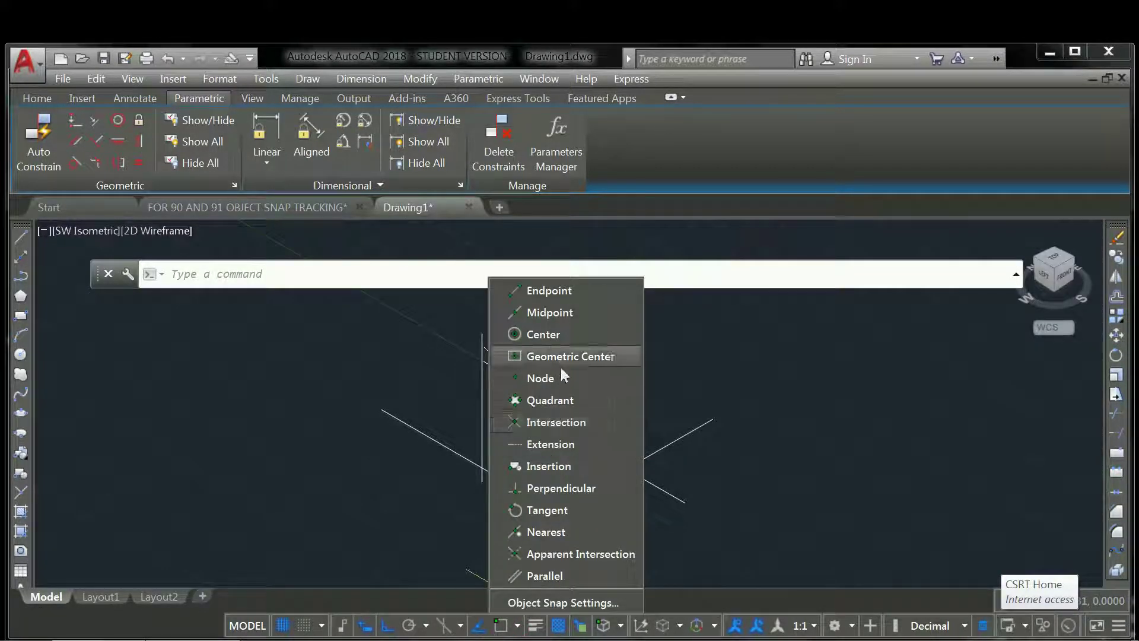
left_click(556, 422)
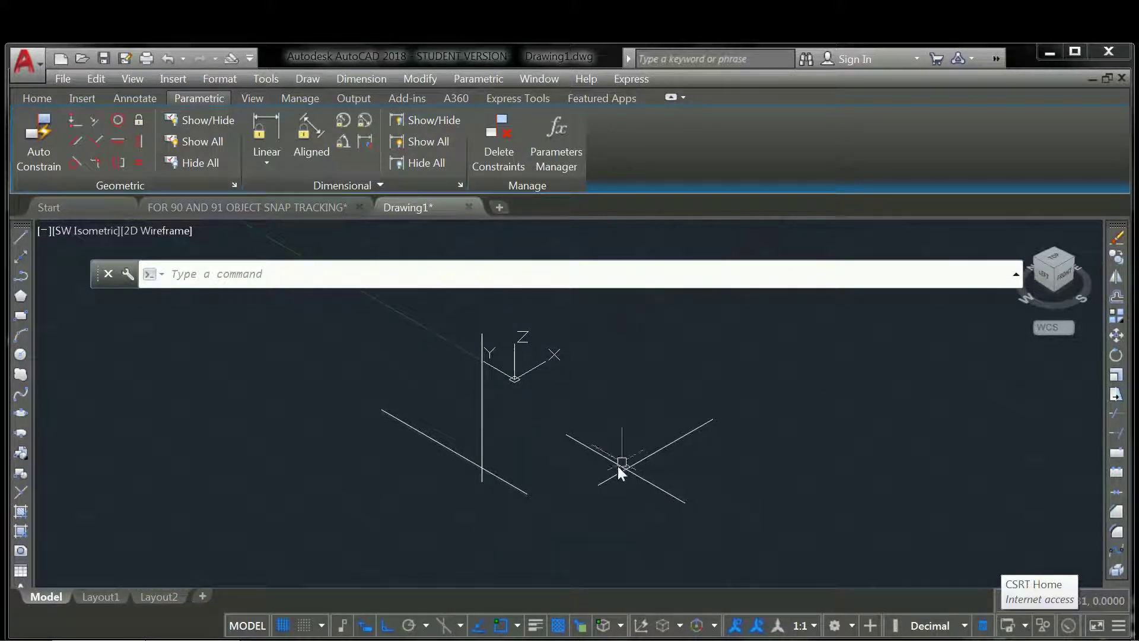
type("l")
key("Return")
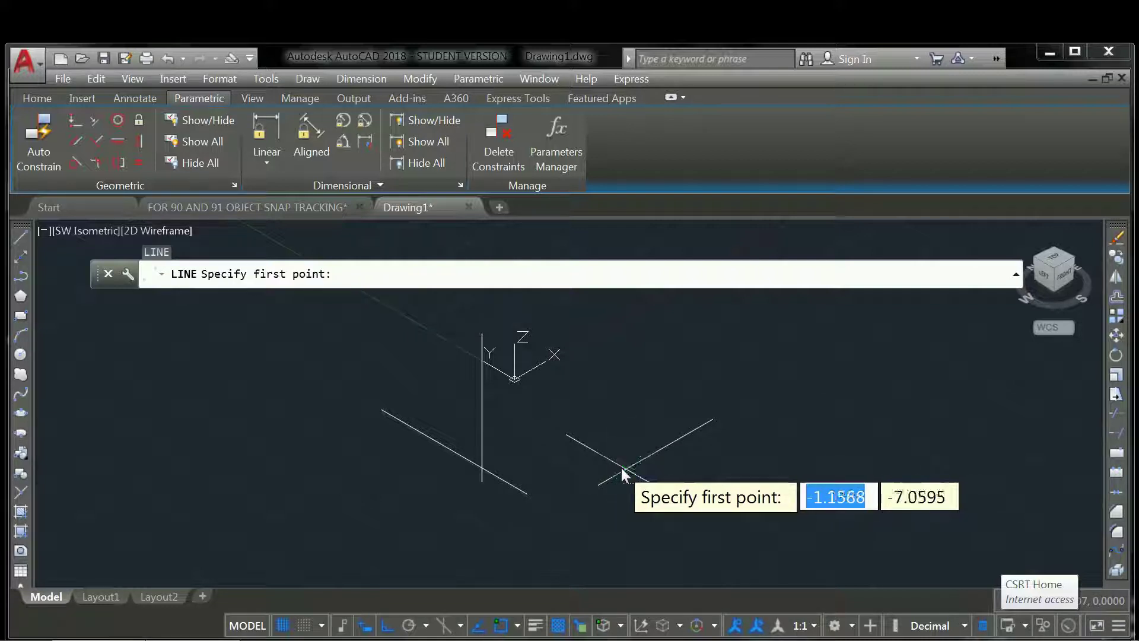
mouse_move(625, 469)
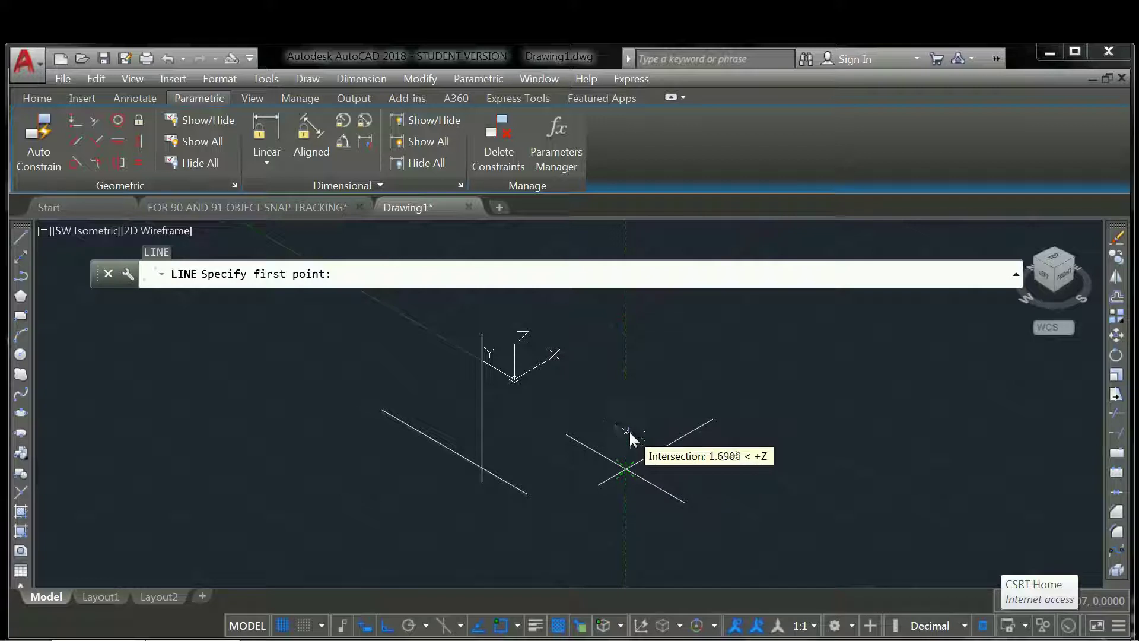
key("Escape")
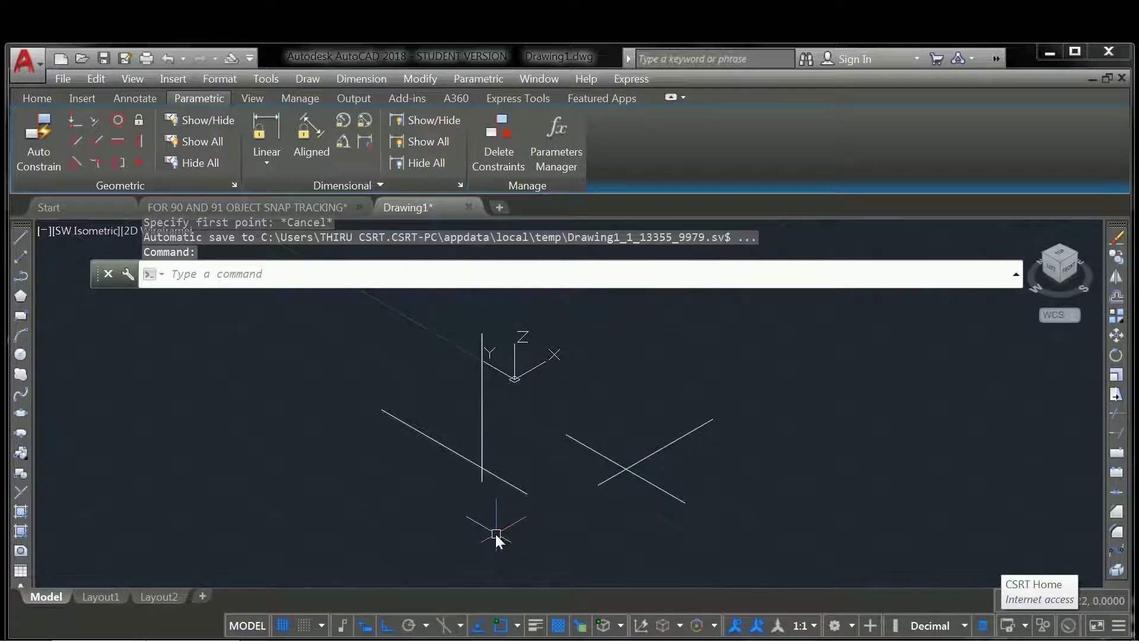
key("Return")
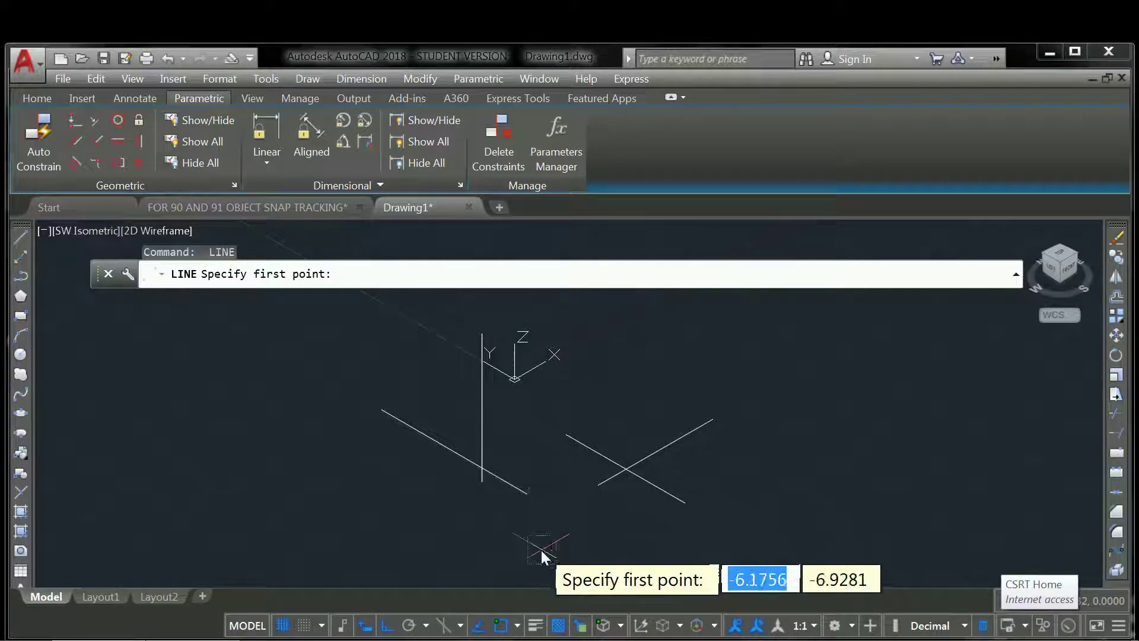
key("Escape")
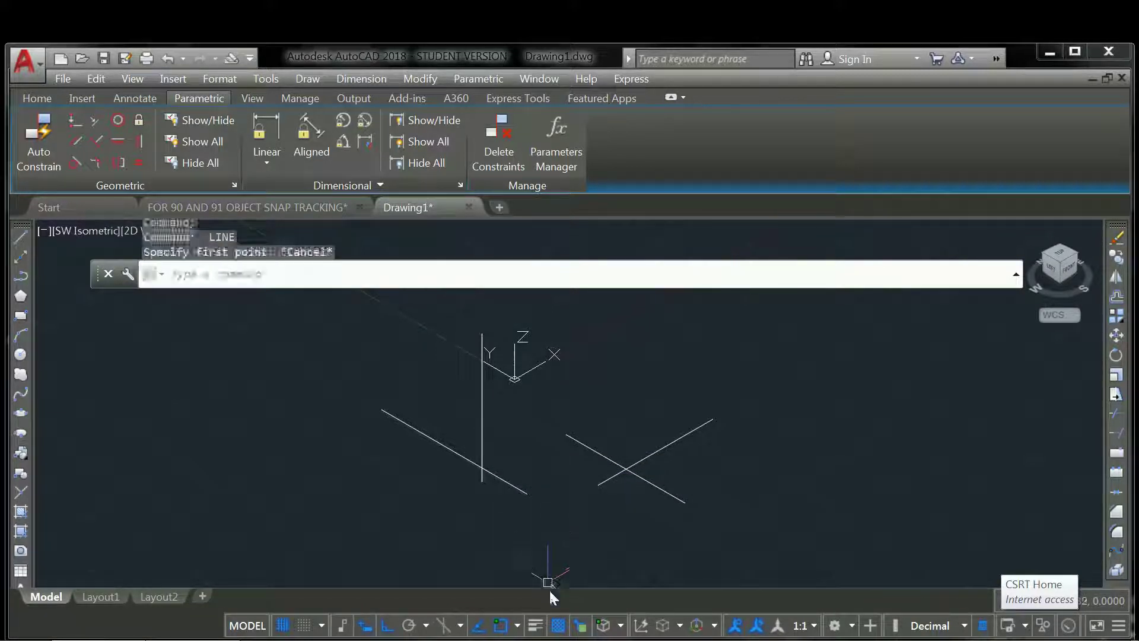
- Enable the Apparent Intersection snap instead of Intersection and test a line's start point at the crossings of both line pairs
left_click(516, 626)
left_click(553, 553)
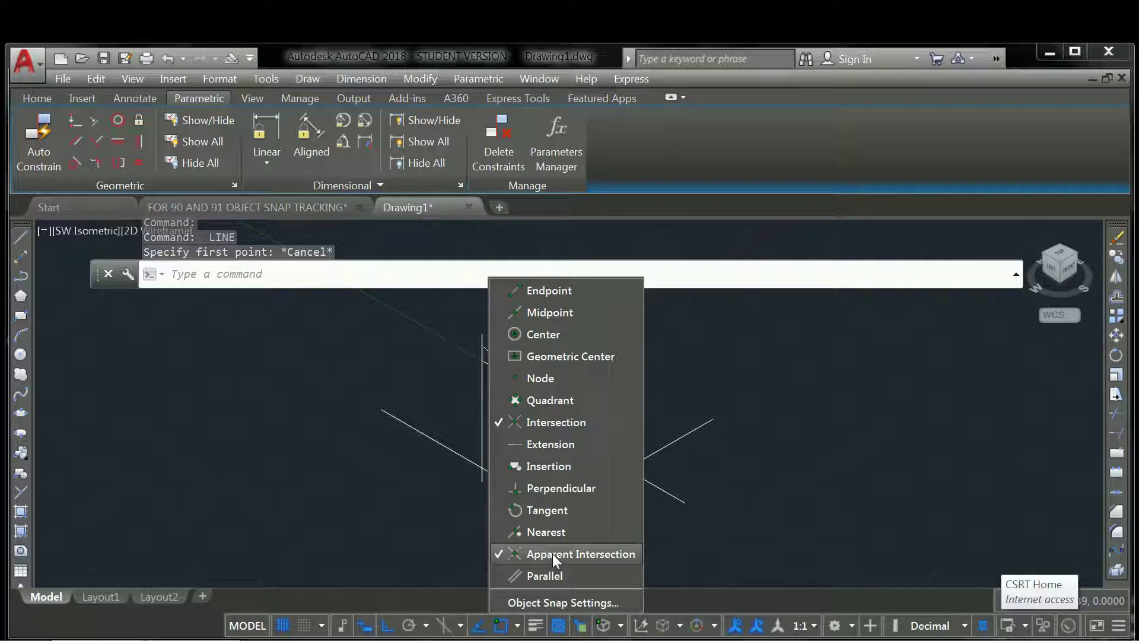
left_click(538, 422)
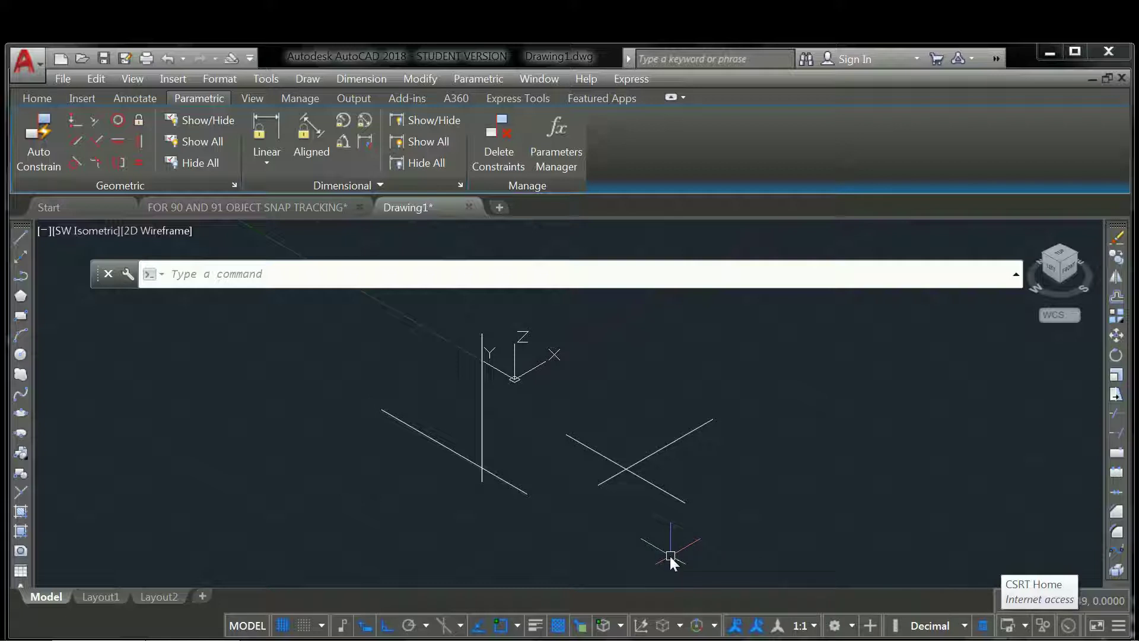
type("l")
key("Escape")
type("l")
key("Return")
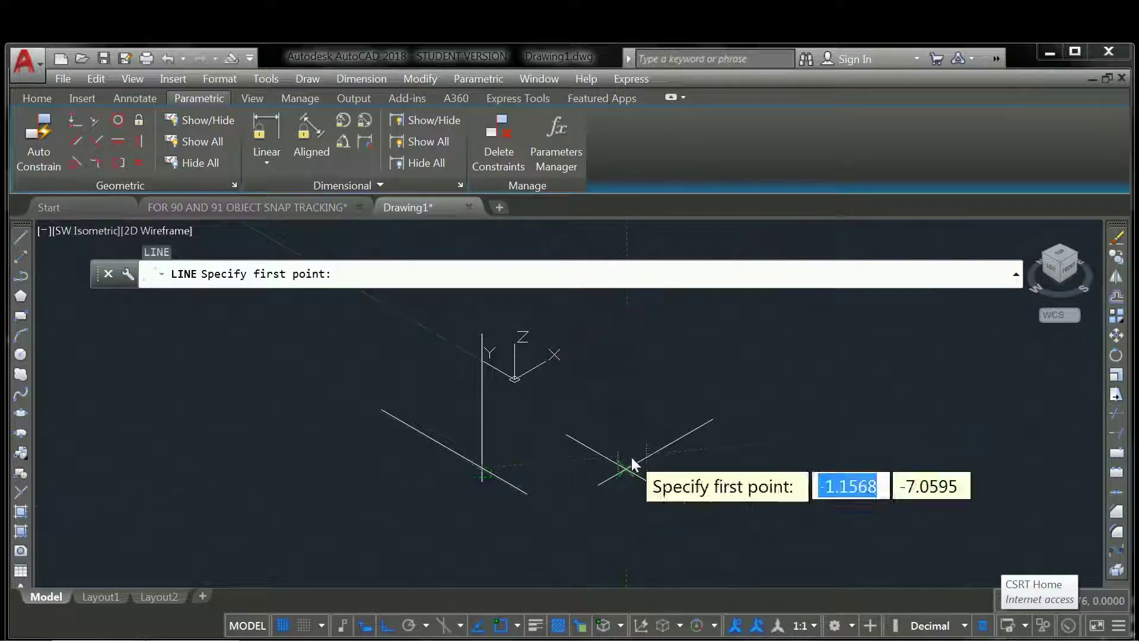
- Switch to the FOR 90 AND 91 OBJECT SNAP TRACKING drawing and enable the Parallel object snap
key("ctrl+Tab")
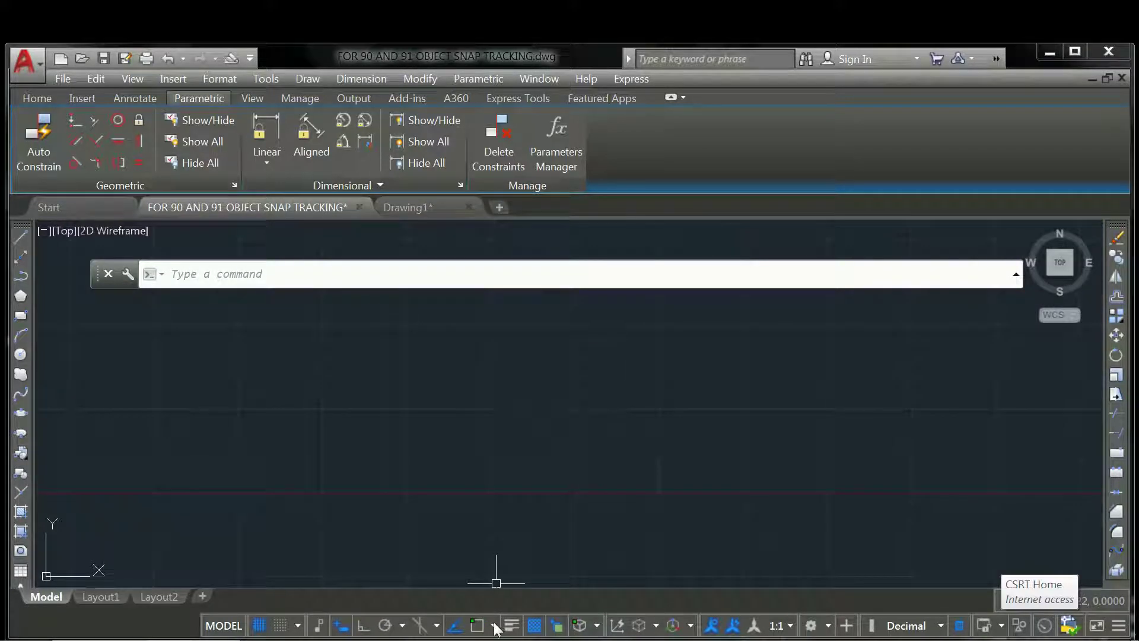
left_click(494, 625)
left_click(519, 576)
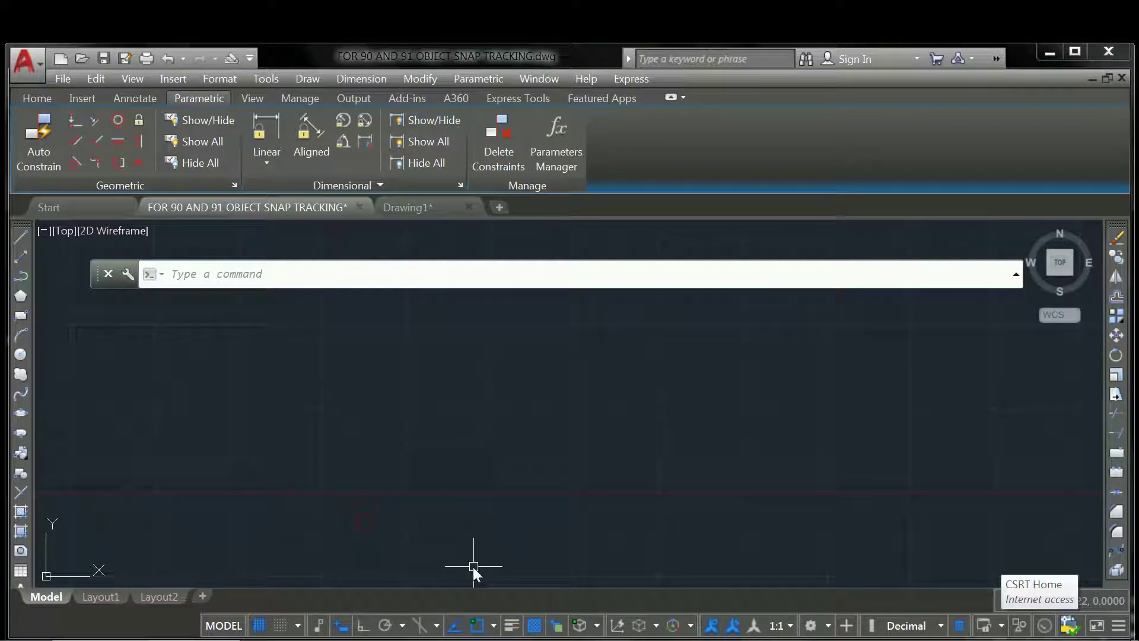
- Draw a reference line from just below the red X axis, sloping up to the northwest and ending near the axis
type("l")
key("Return")
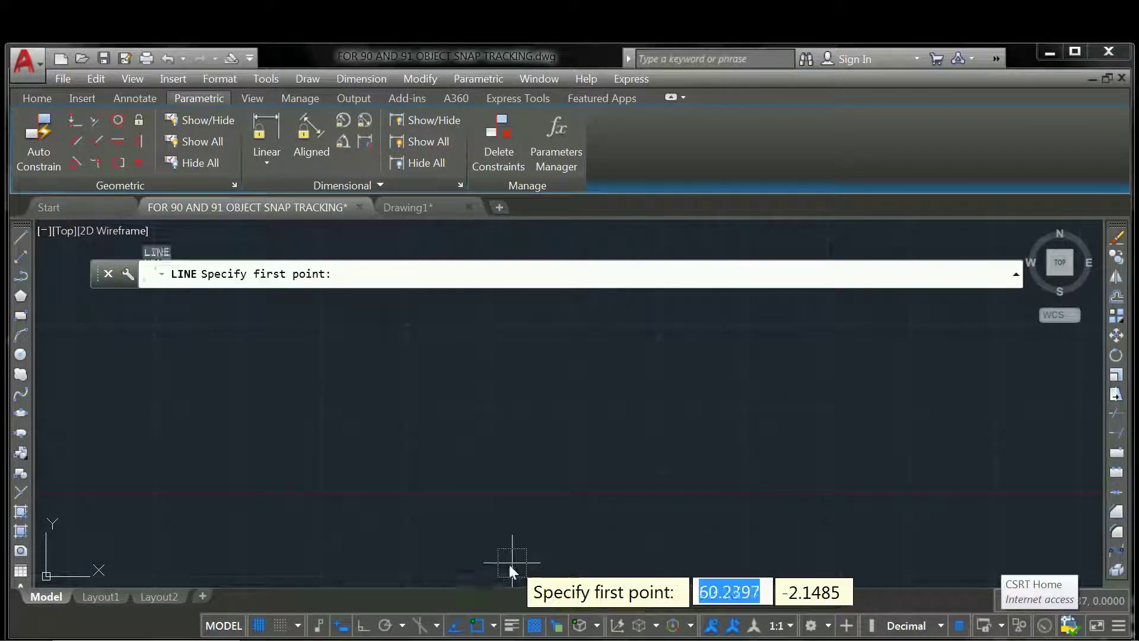
left_click(510, 561)
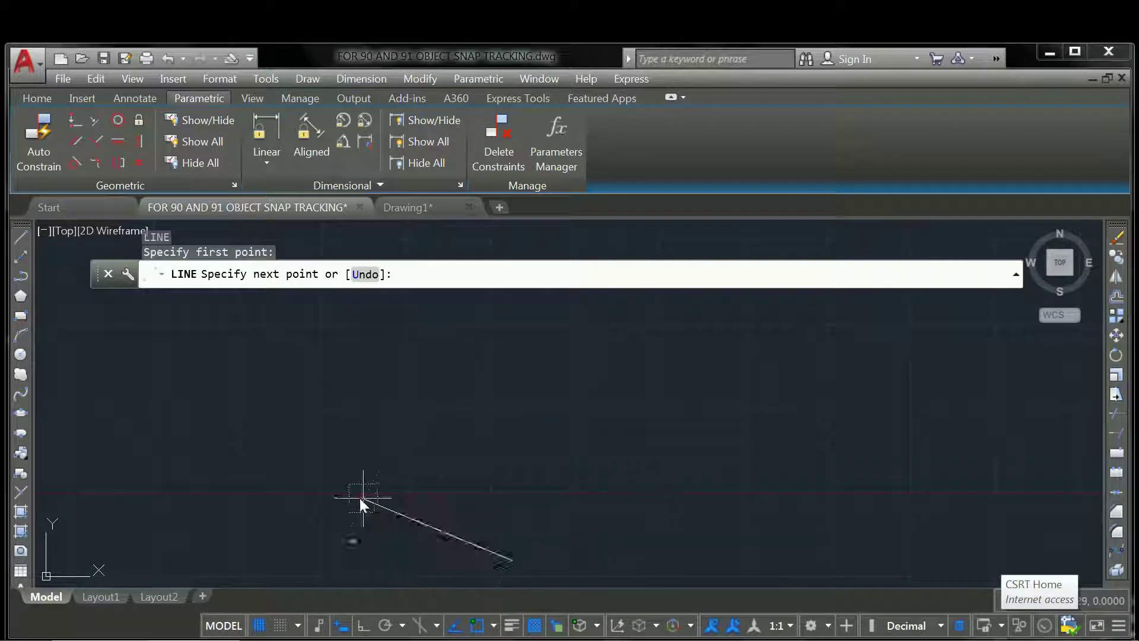
left_click(360, 497)
key("Return")
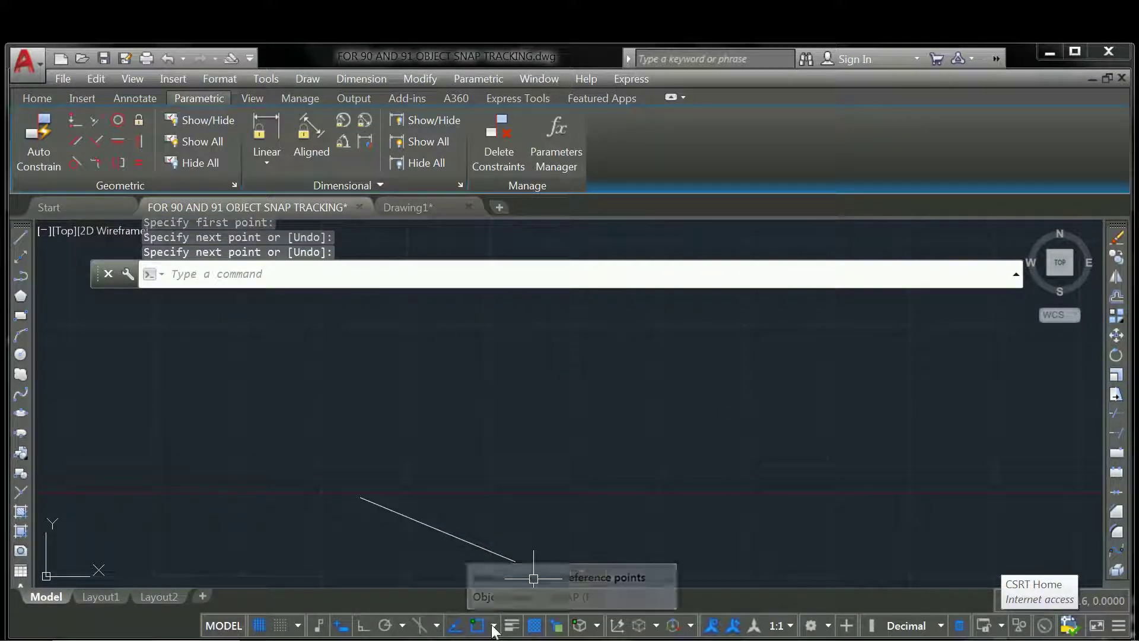
- Draw a second line just northeast of the reference line, using the Parallel snap to align it parallel to that line
key("Return")
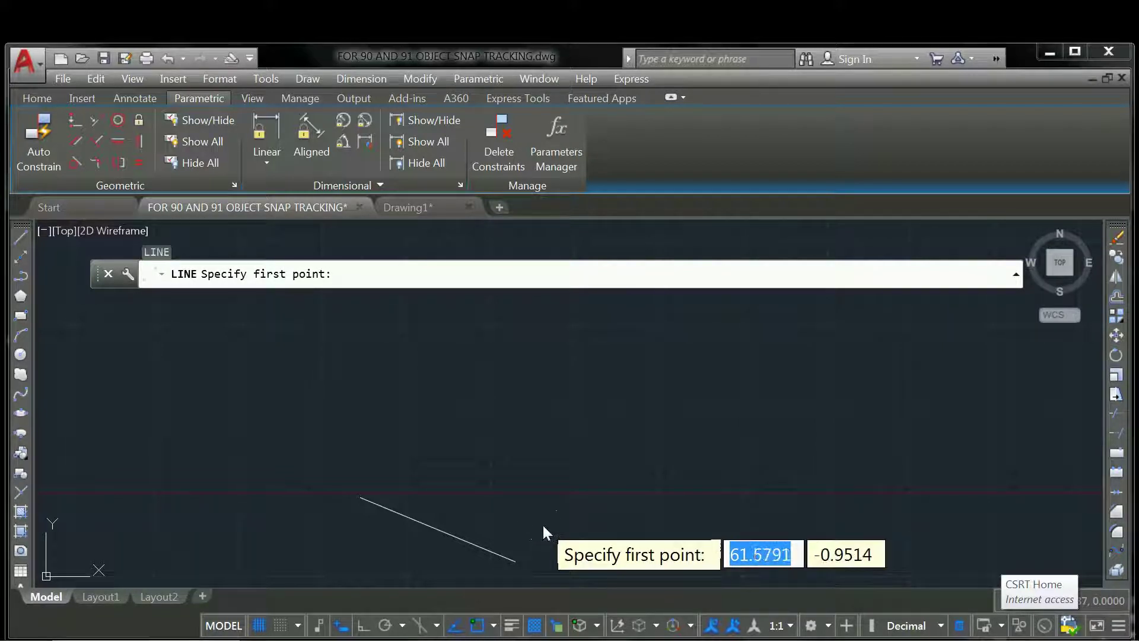
left_click(543, 524)
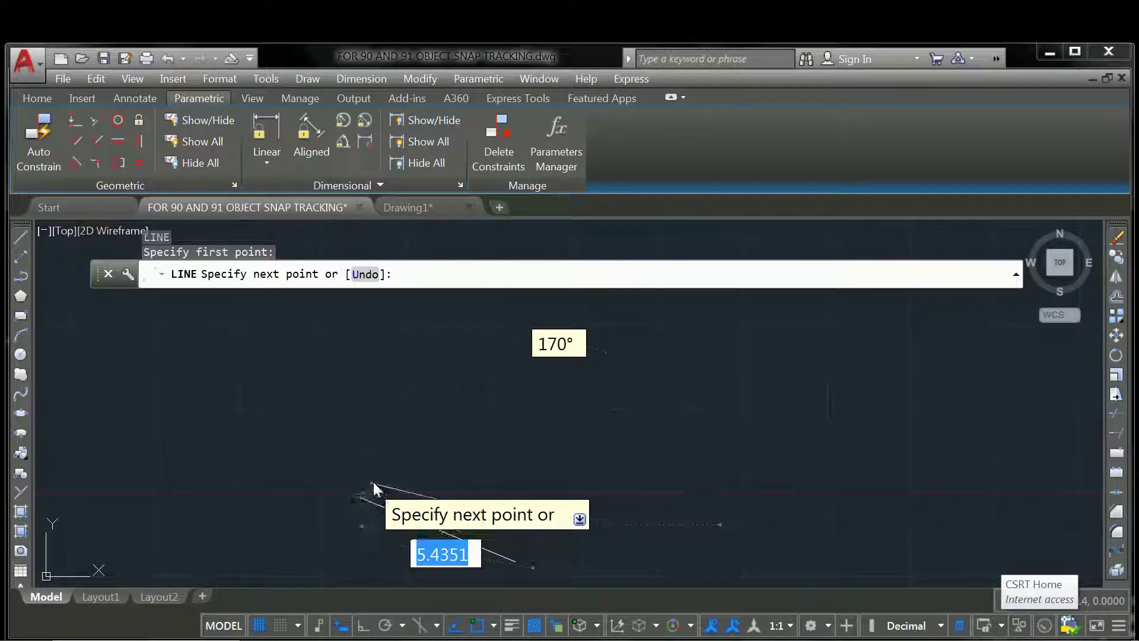
left_click(393, 457)
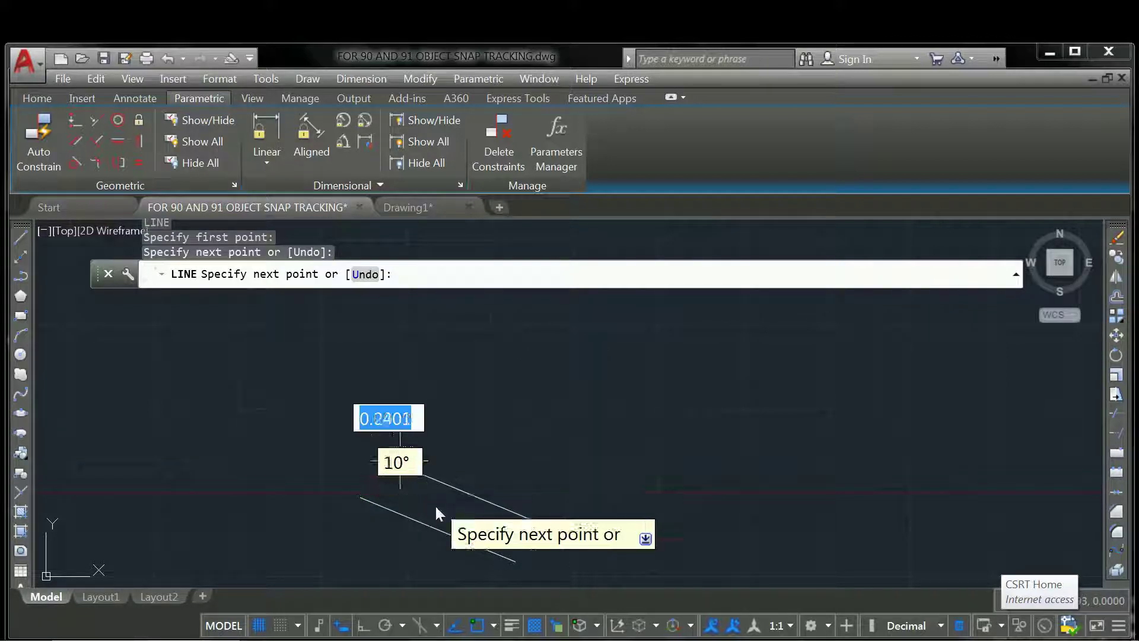
key("Return")
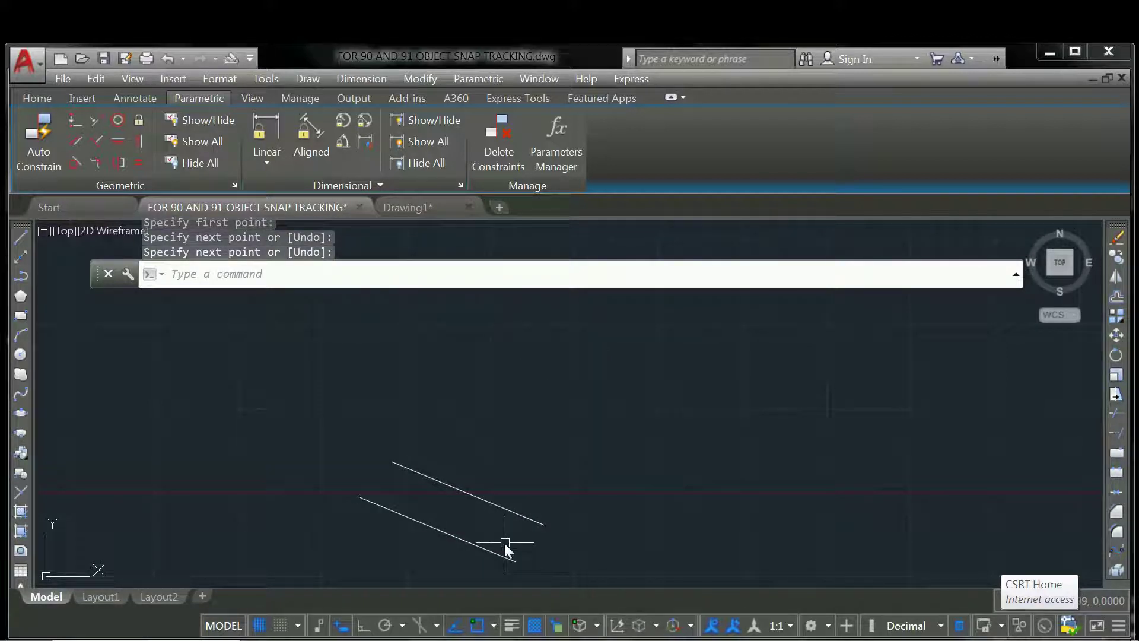
- Turn off the Parallel object snap
left_click(493, 625)
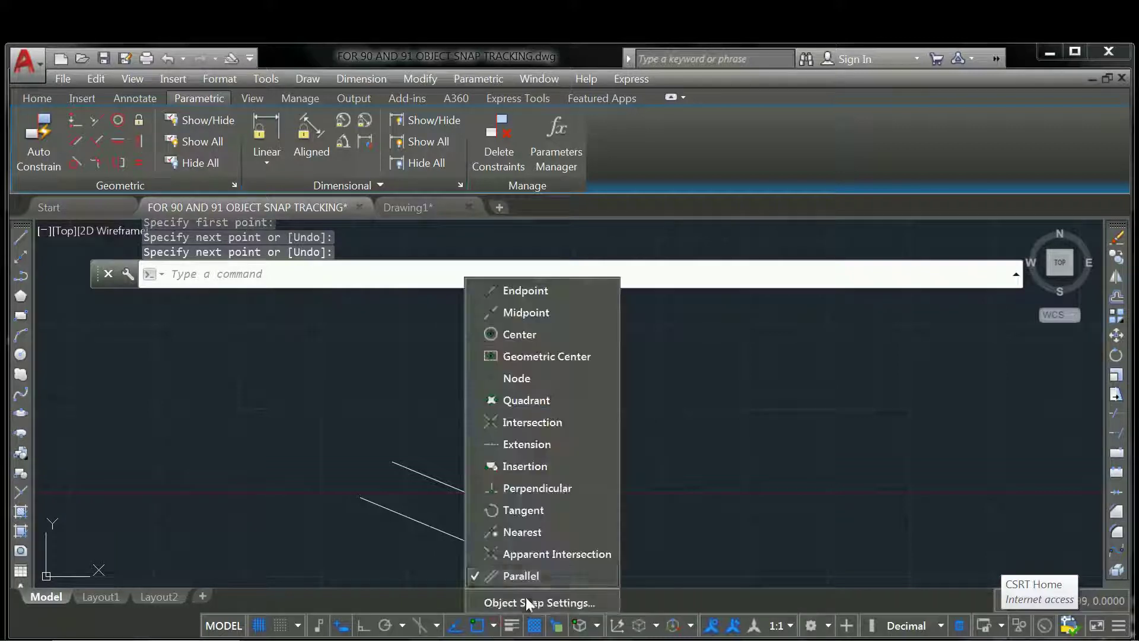
left_click(522, 575)
left_click(401, 554)
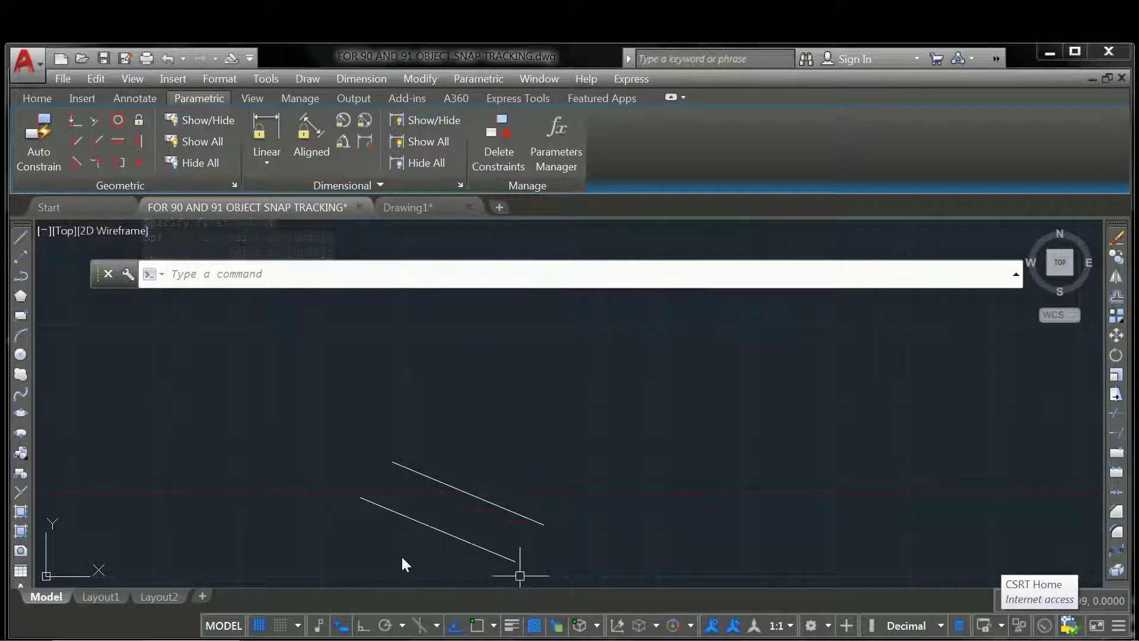
- Draw a new slanted line east of the parallel pair, running northwest up to the red X axis
type("L")
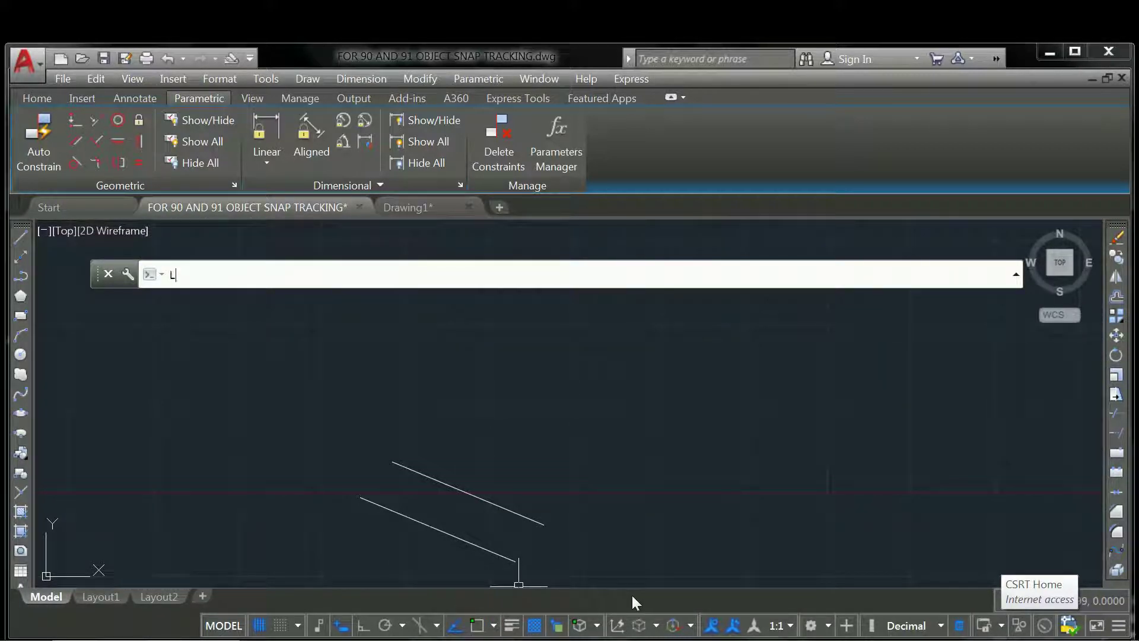
key("Return")
left_click(750, 559)
left_click(615, 485)
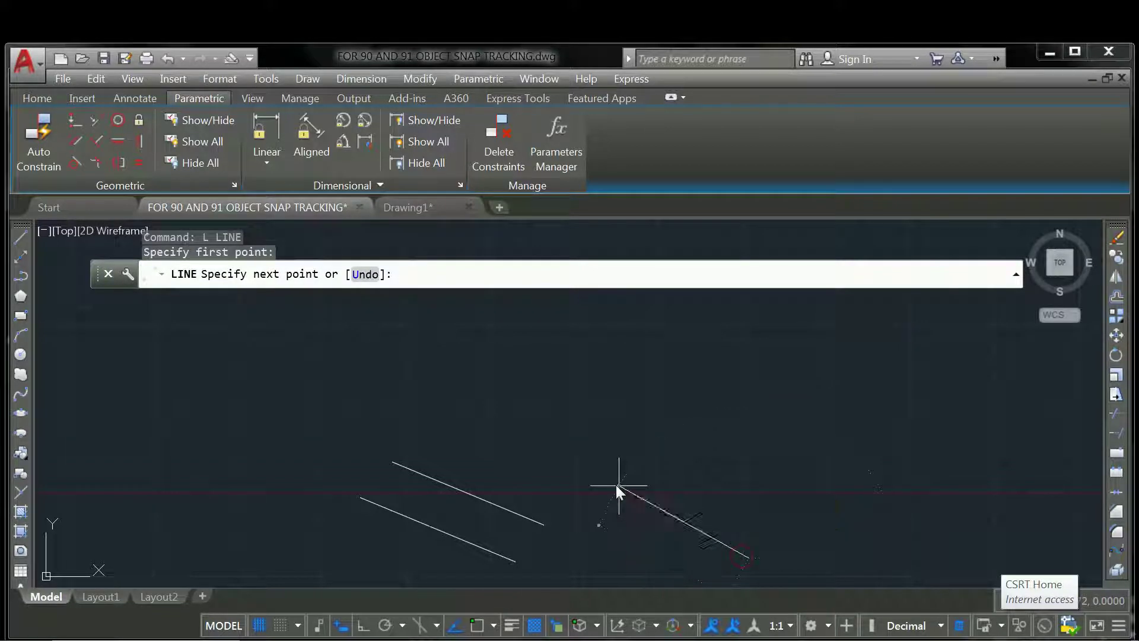
key("Return")
- Draw another line just northeast of the new eastern line, aligning it roughly parallel by eye without the Parallel snap
key("Return")
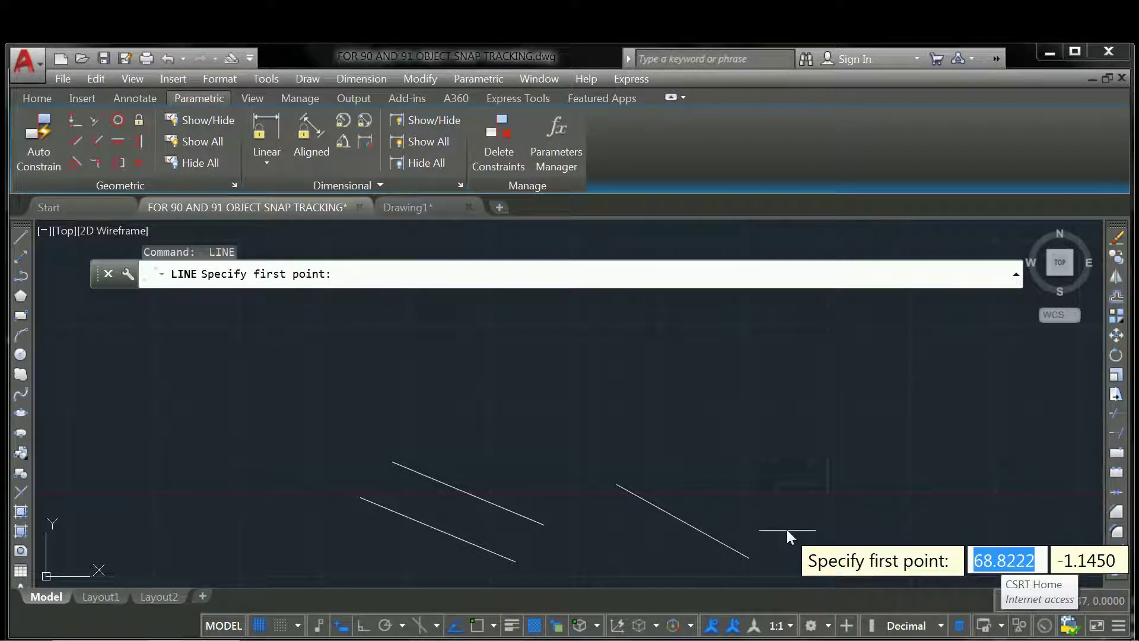
left_click(786, 528)
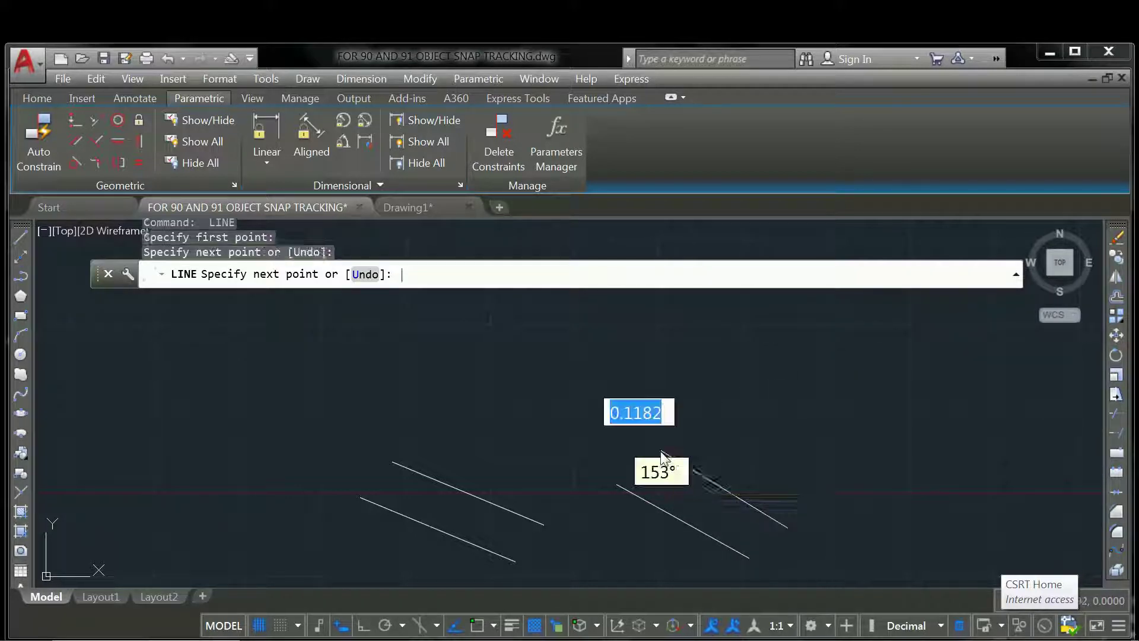
key("Return")
- Open the Drafting Settings at the object snap modes
type("ds")
key("Return")
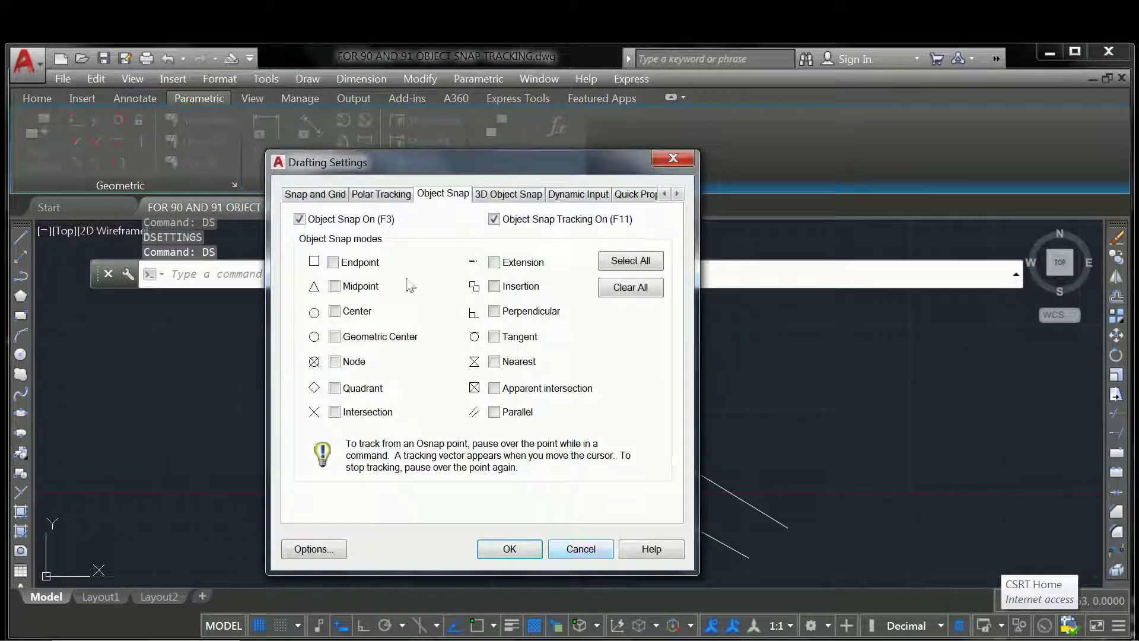